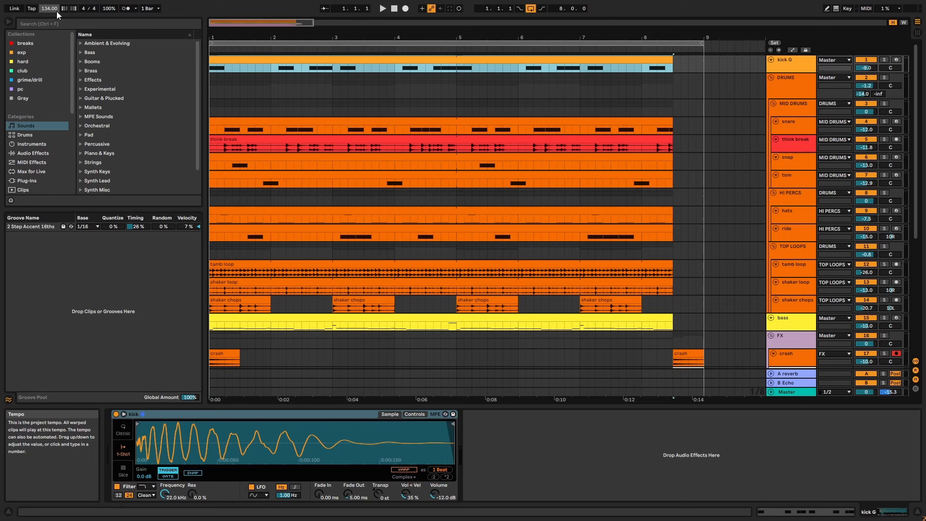
Step: Solo the kick G track, play it on its own, and turn its solo off again
click(884, 60)
key(space)
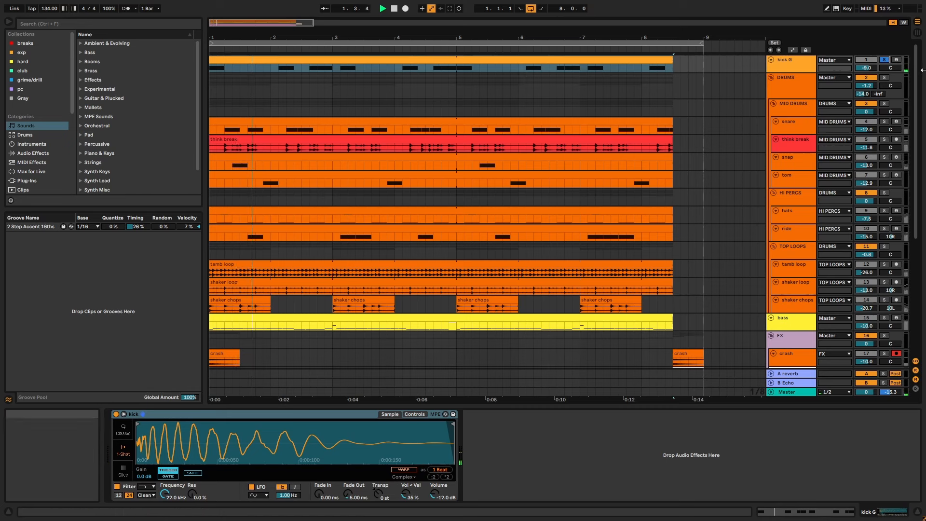
click(884, 61)
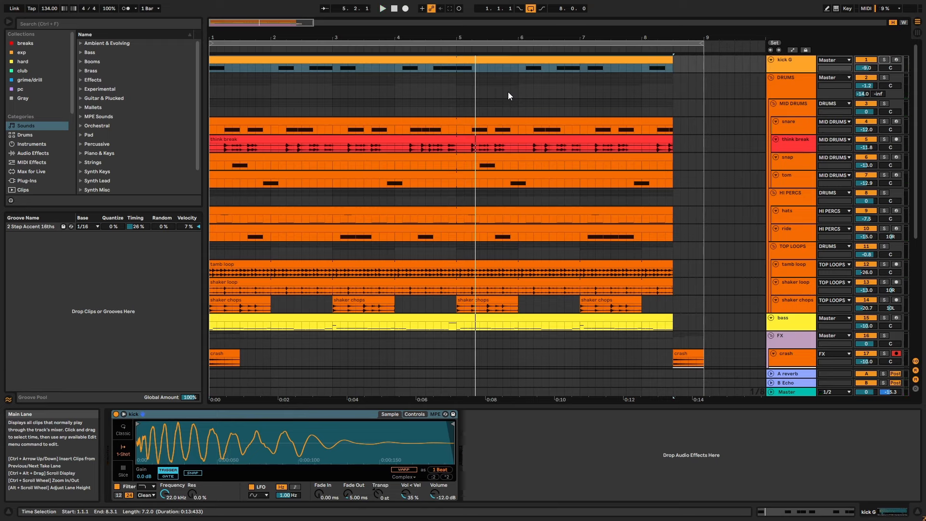
Step: Show the DRUMS group's effects, solo the group and listen to it, stopping playback at the end
click(799, 91)
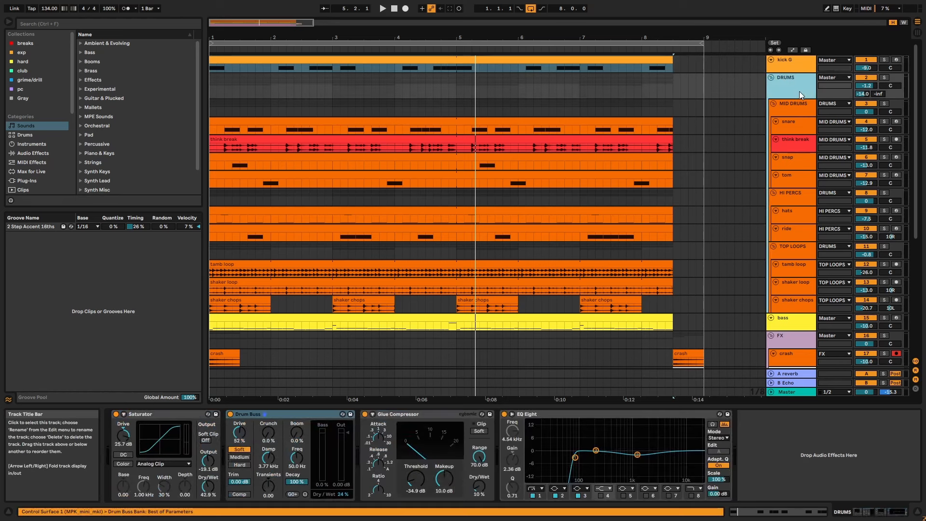
click(883, 78)
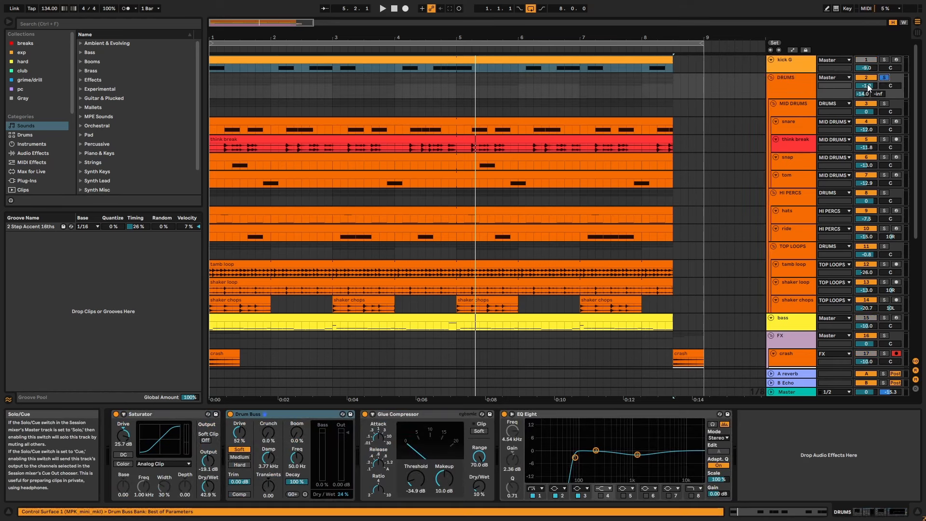
click(660, 122)
key(space)
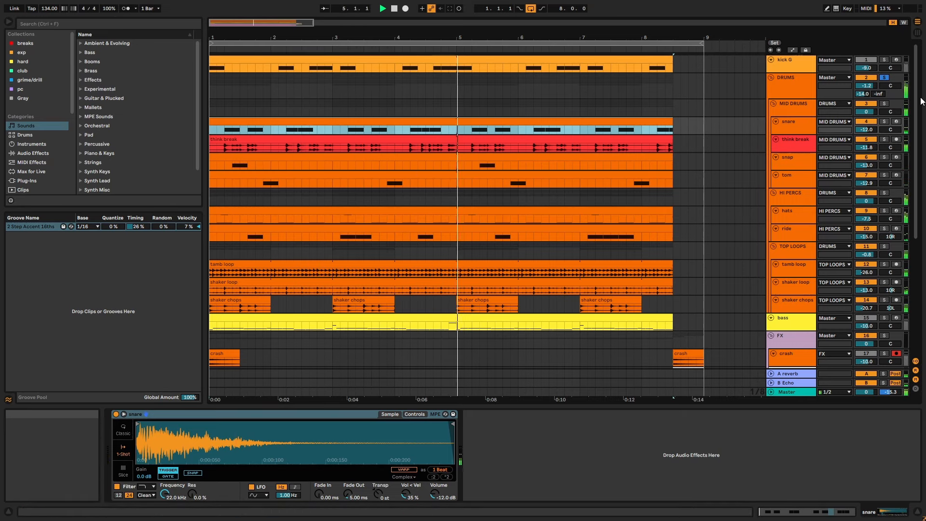
key(space)
Step: Audition the MID DRUMS group in solo, followed by the snare track alone
click(799, 107)
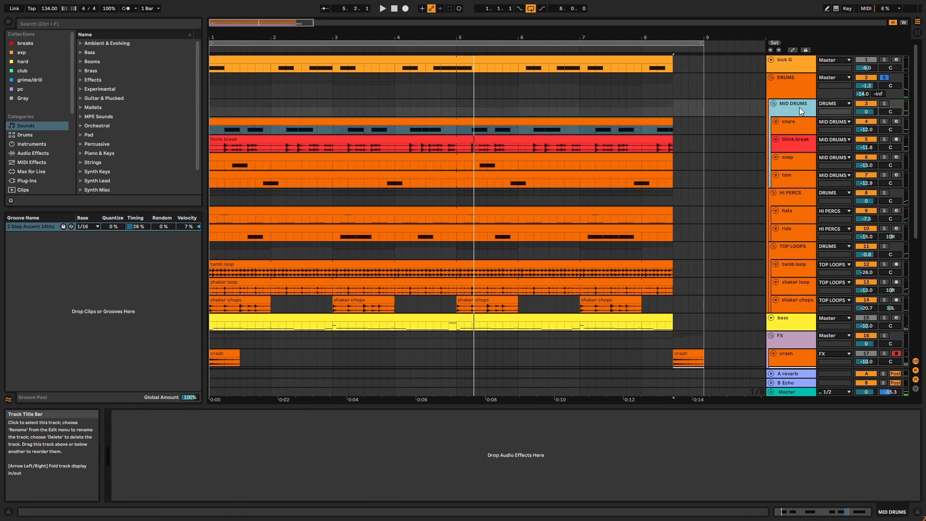
click(884, 104)
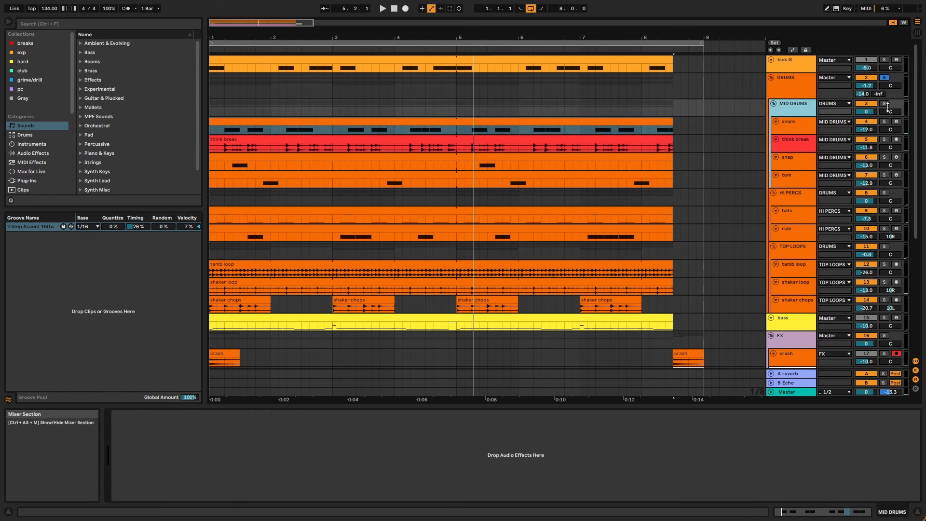
click(659, 129)
key(space)
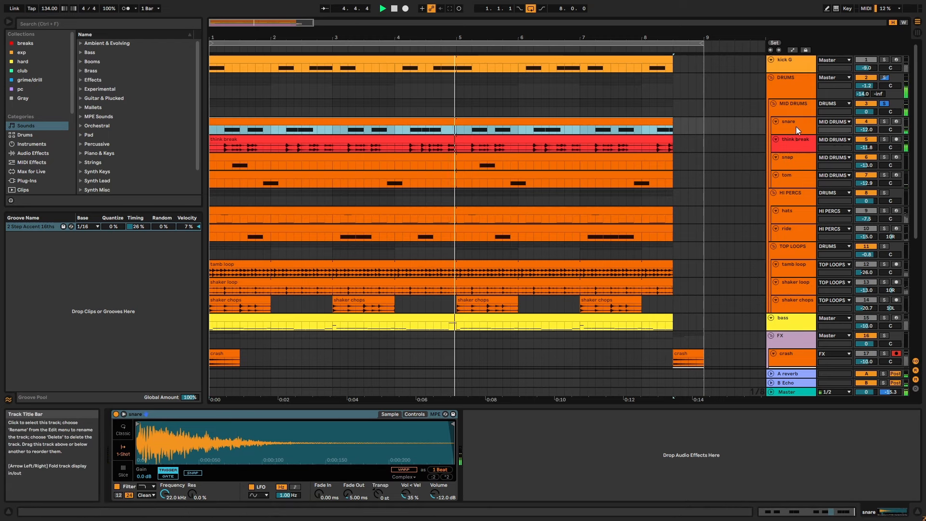
click(884, 121)
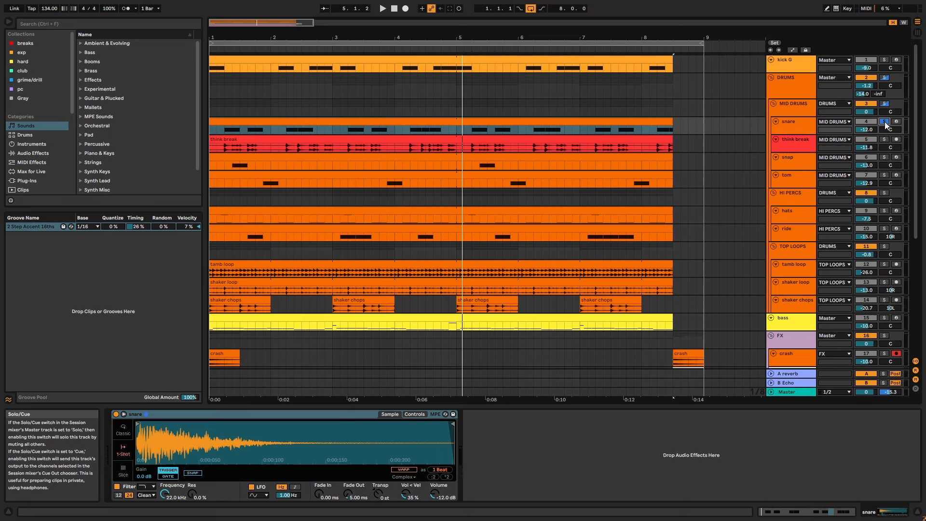
key(space)
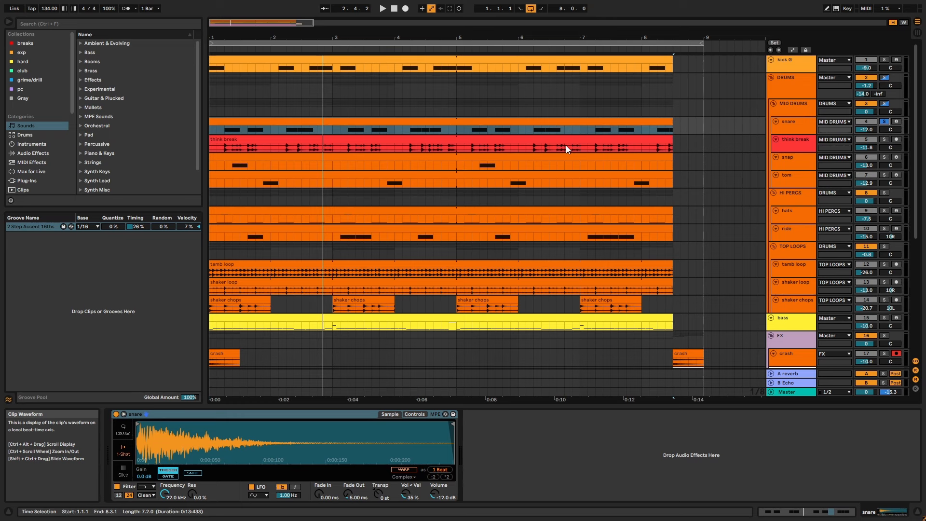
Step: Enlarge the think break track and show its B-Echo send automation over the waveform
click(804, 140)
drag(793, 151, 793, 175)
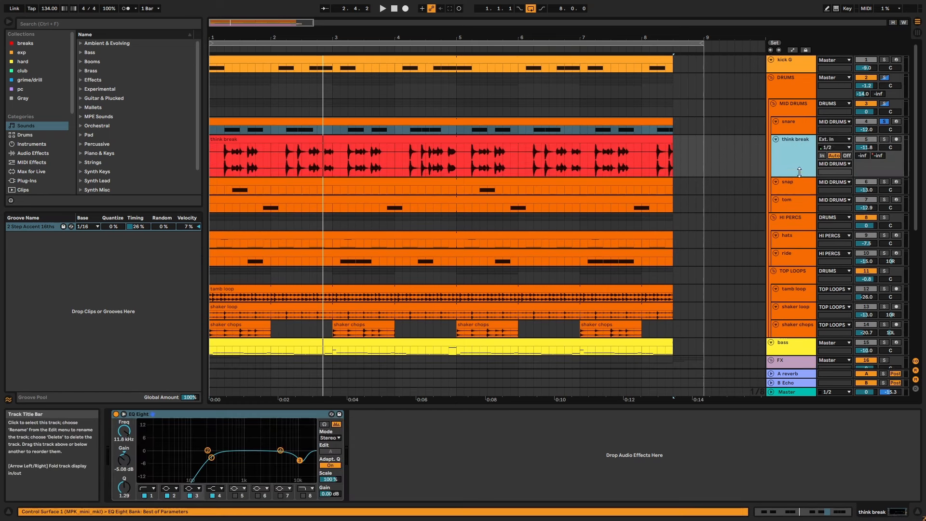
right_click(874, 157)
click(844, 181)
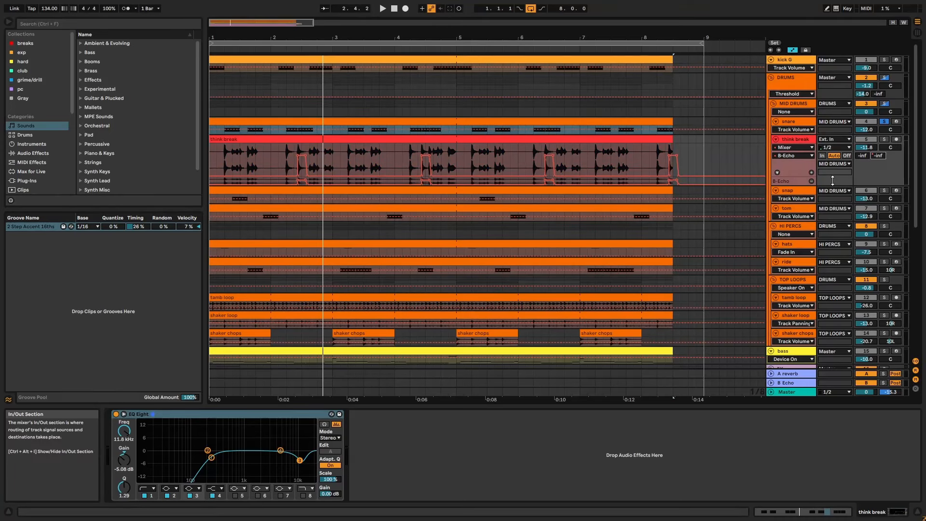
drag(801, 179, 801, 219)
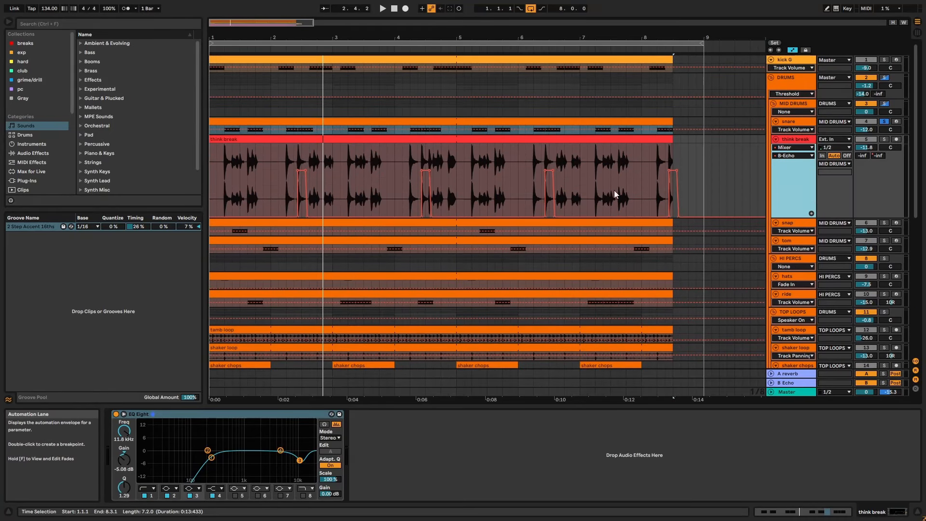
Step: Solo the think break track and play it, adding the B Echo return to the solo
click(884, 140)
click(614, 139)
key(space)
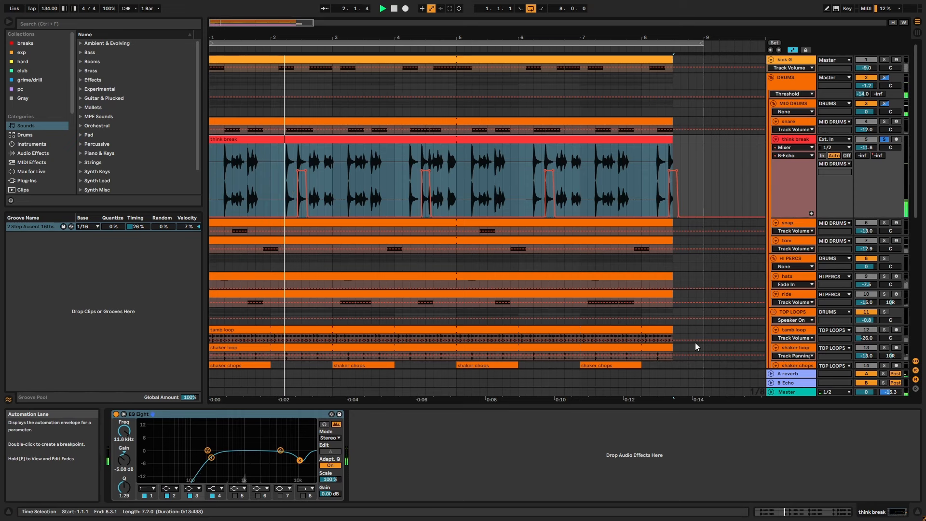
click(884, 383)
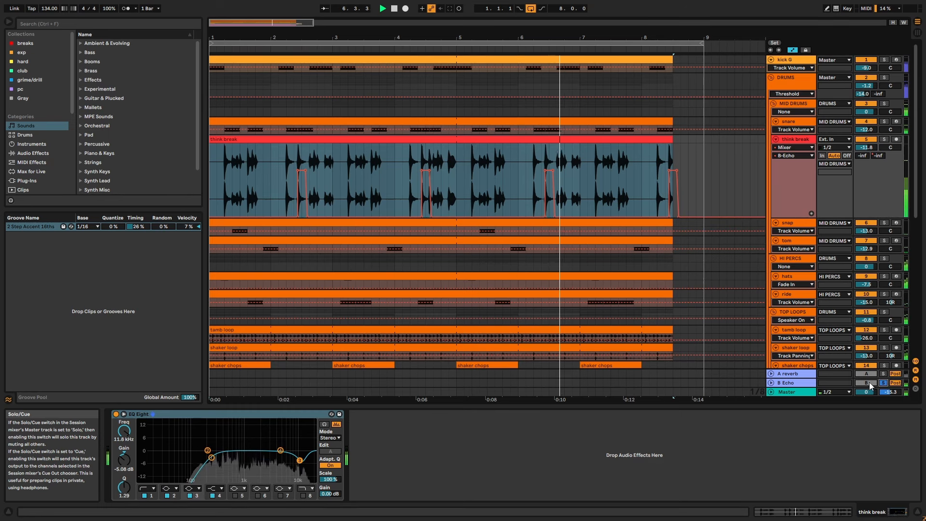
Step: Show the Echo device on the B Echo return and stop playback to inspect its settings
click(798, 384)
key(space)
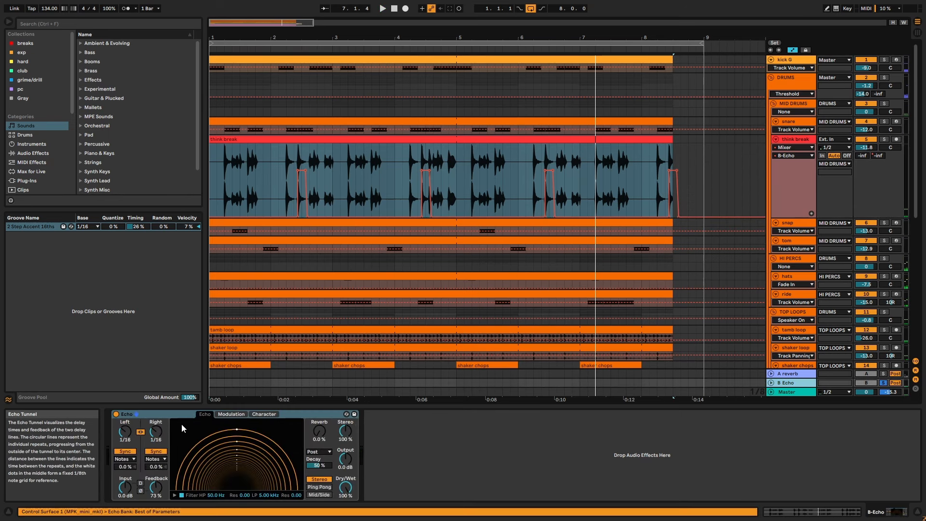
click(172, 416)
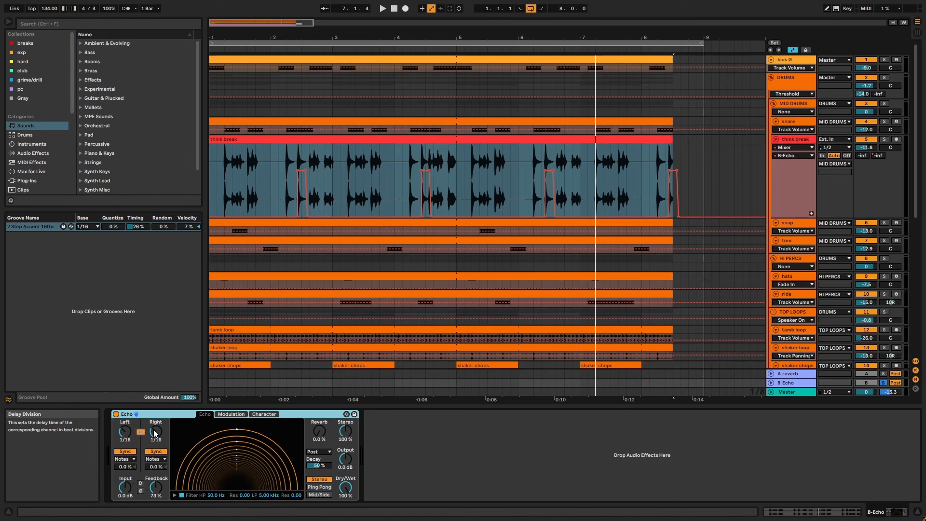
Step: Hide the automation lanes and fit the track heights to the arrangement view
click(792, 50)
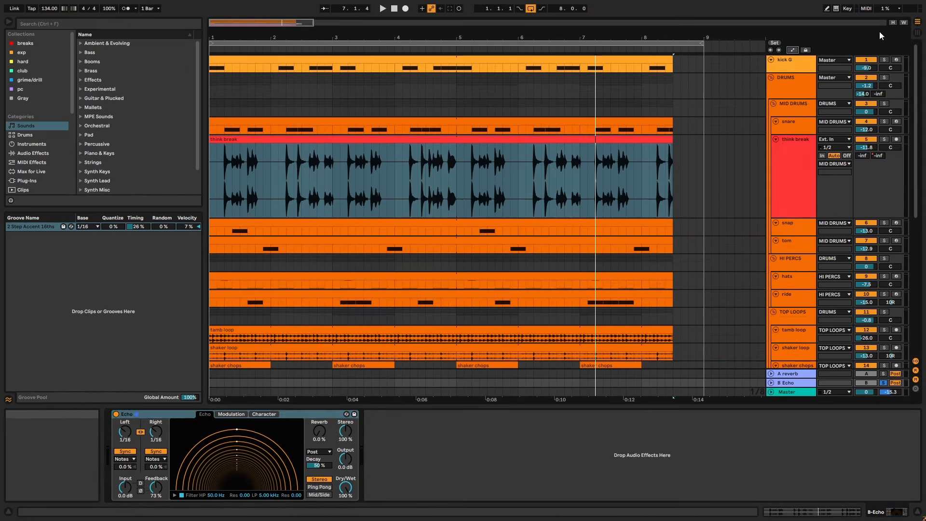
click(891, 22)
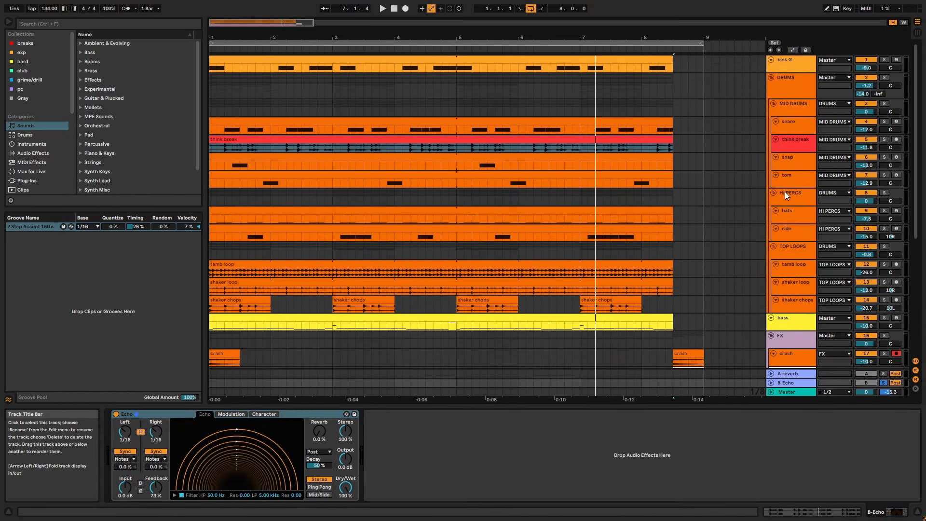
Step: Solo the HI PERCS group and play it
click(785, 195)
click(883, 192)
key(space)
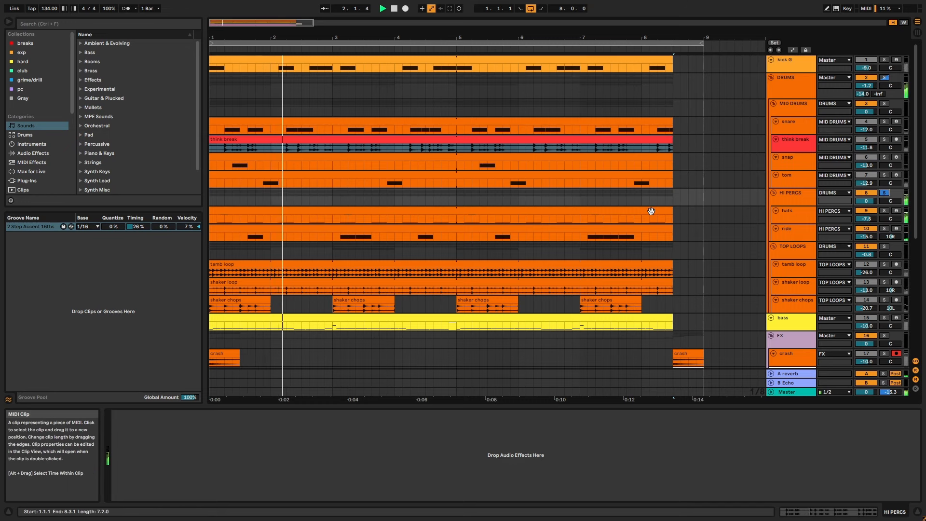
Step: View the hats clip's MIDI notes, return to the device view and stop playback
double_click(651, 211)
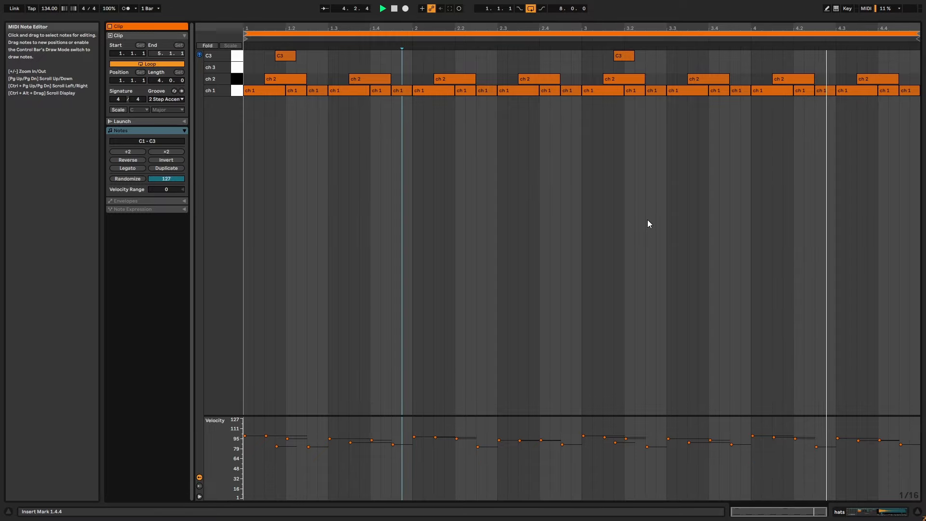
key(shift+Tab)
key(space)
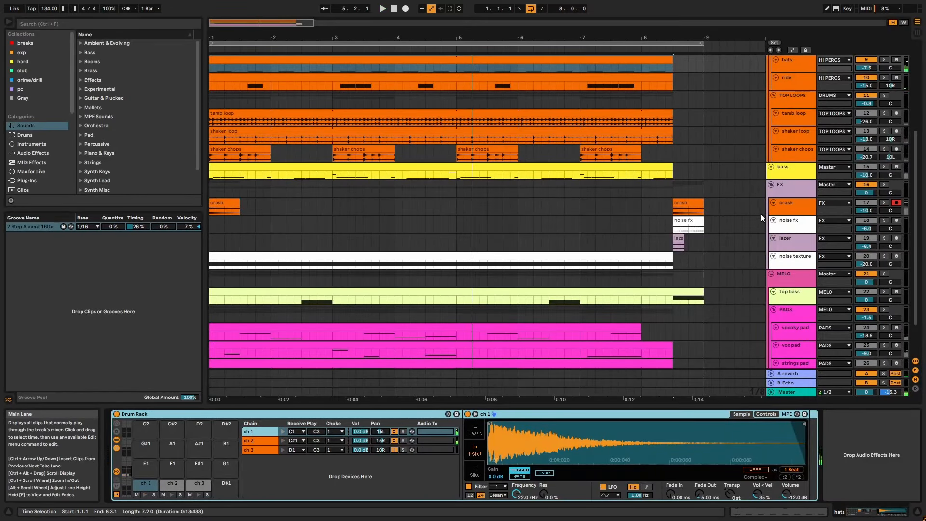
Step: Show the hats track's Drum Rack and inspect the samples in chains ch 1, ch 2 and ch 3
scroll(760, 213, up, 5)
click(795, 225)
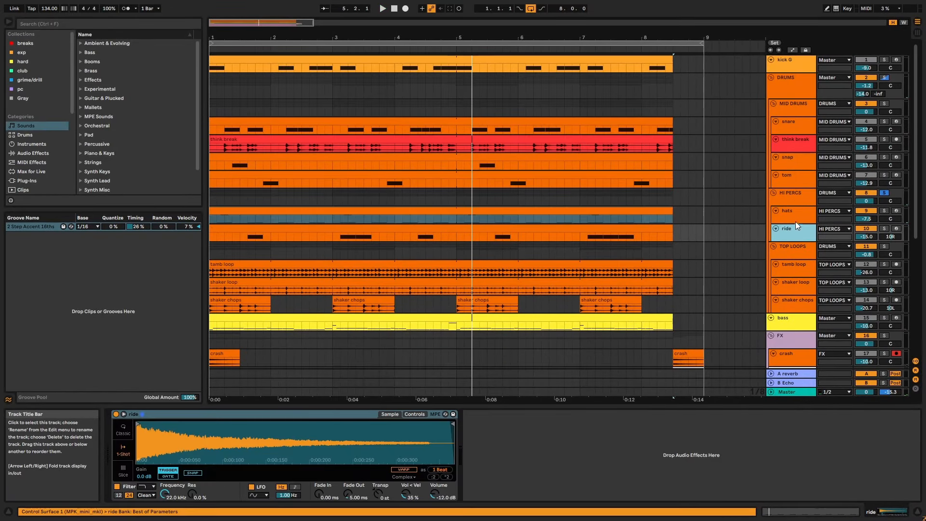
click(795, 218)
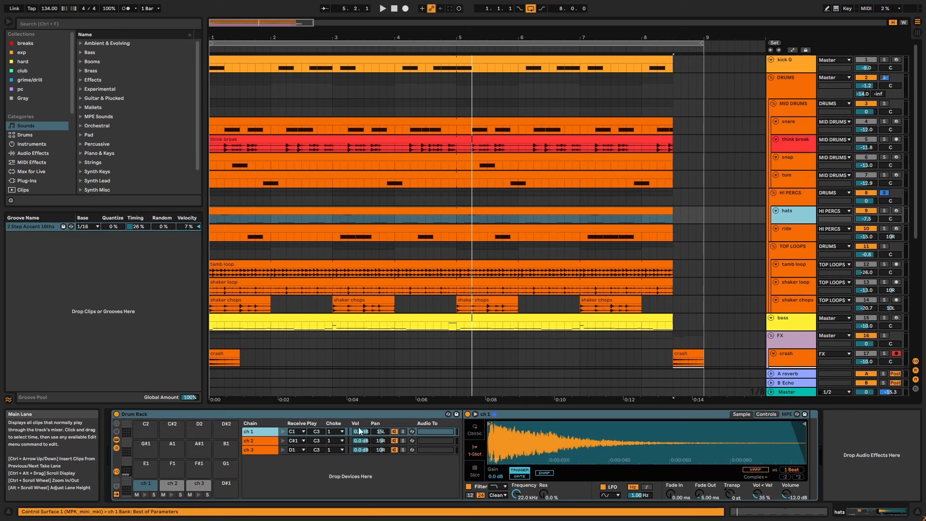
click(251, 432)
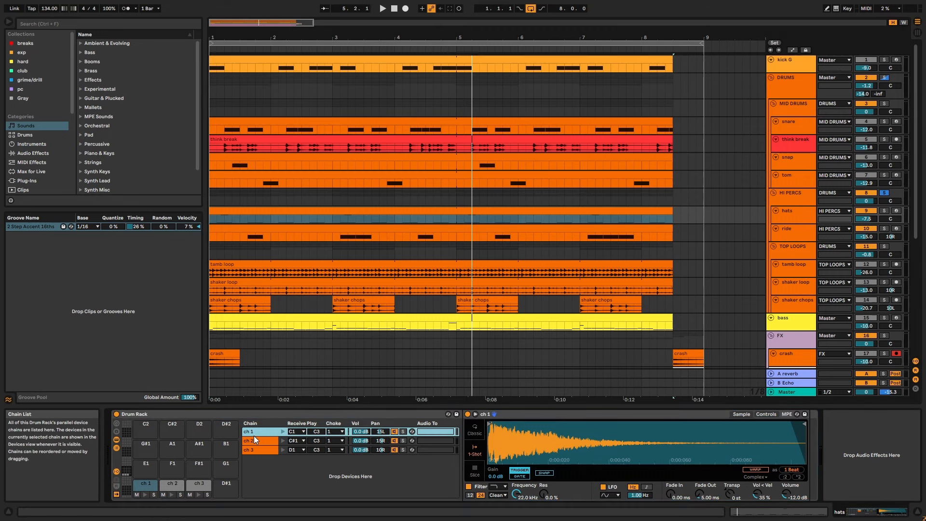
key(Down)
key(Down)
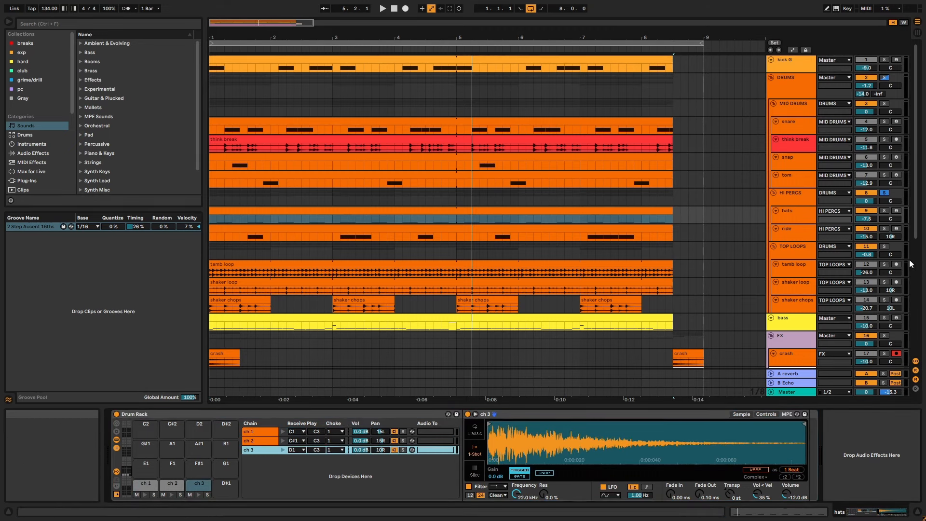
Step: Solo the TOP LOOPS group and play it with the tamb loop clip selected
click(887, 248)
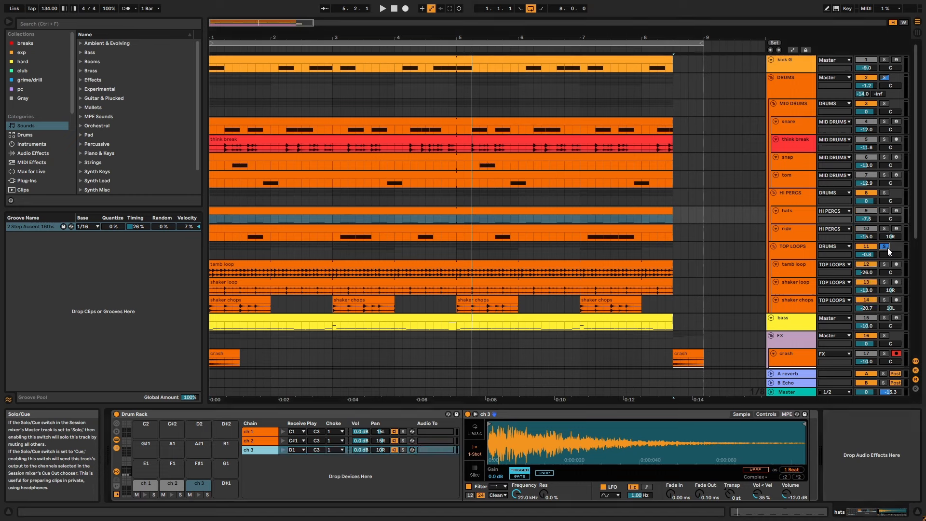
click(627, 266)
key(space)
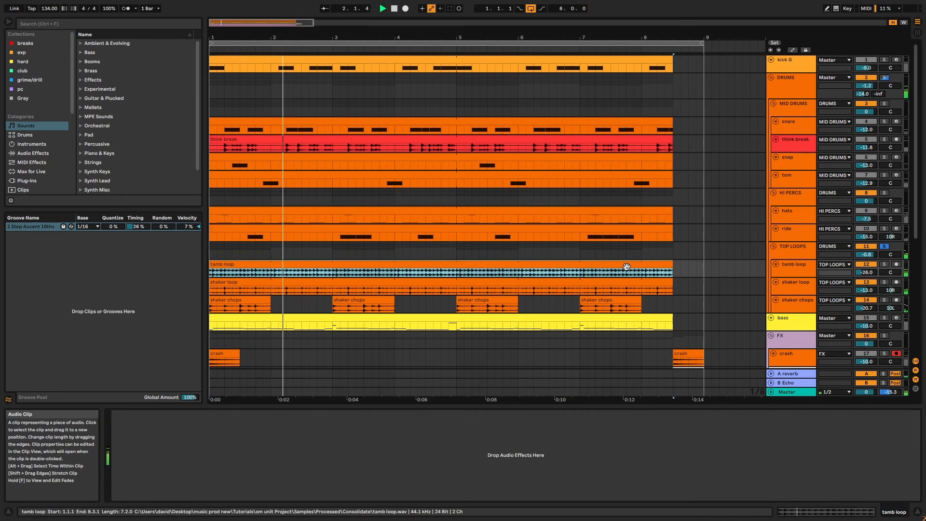
Step: Solo the tamb loop, shaker loop and shaker chops tracks one after another during playback
click(887, 262)
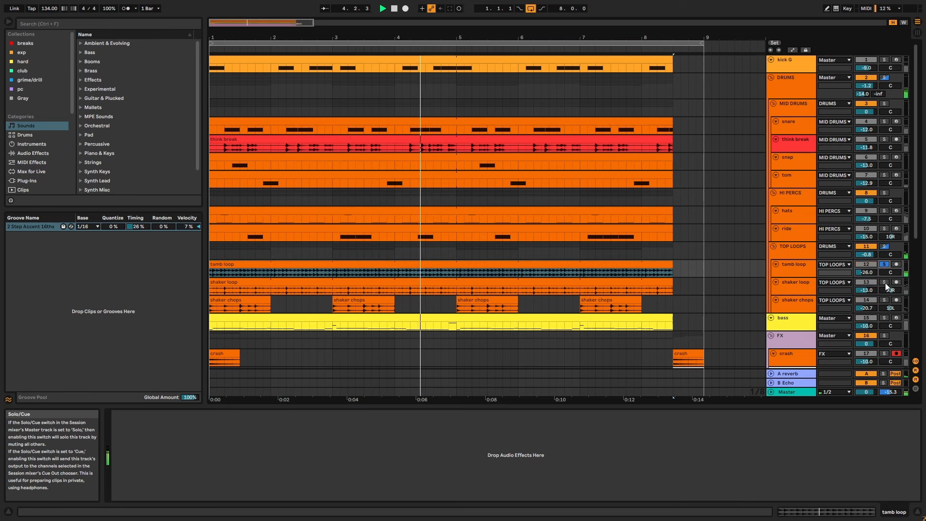
click(884, 283)
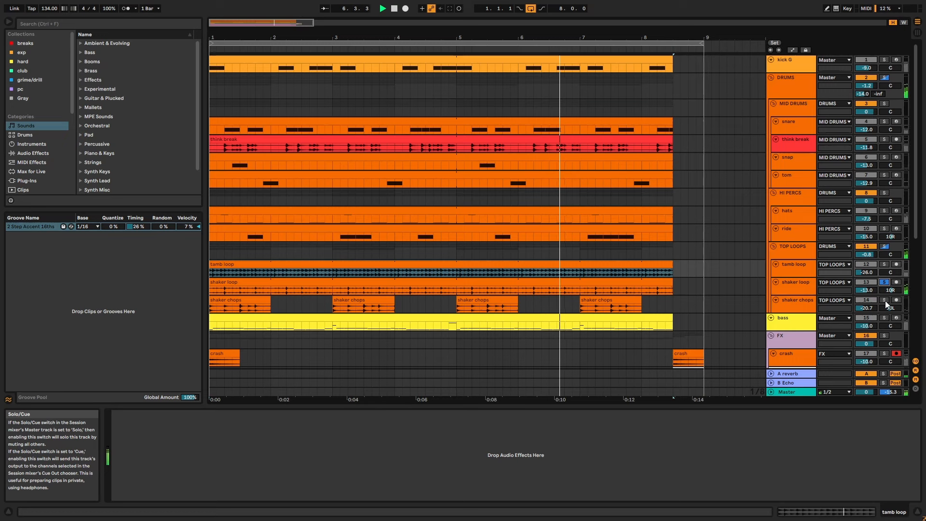
click(884, 300)
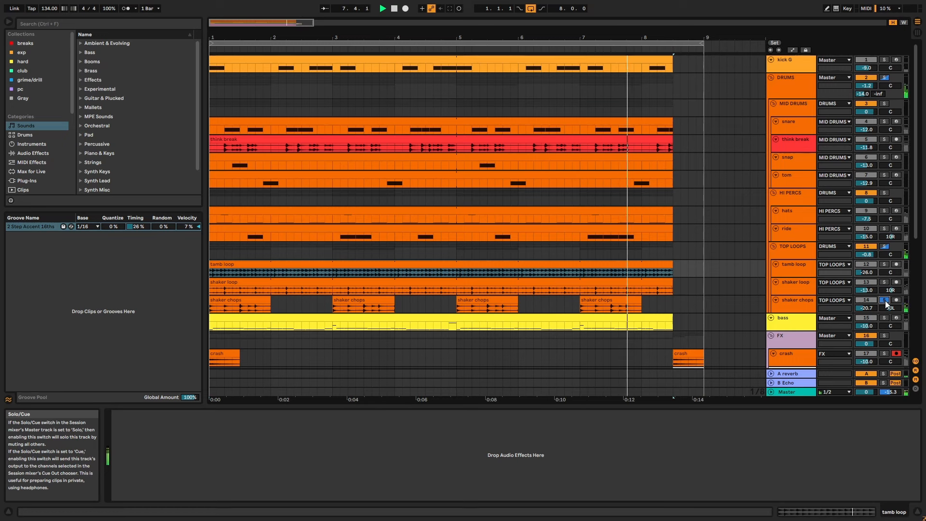
Step: Show the TOP LOOPS group's Wider device, clear the solo, and compare the full mix with the group muted and unmuted
click(794, 252)
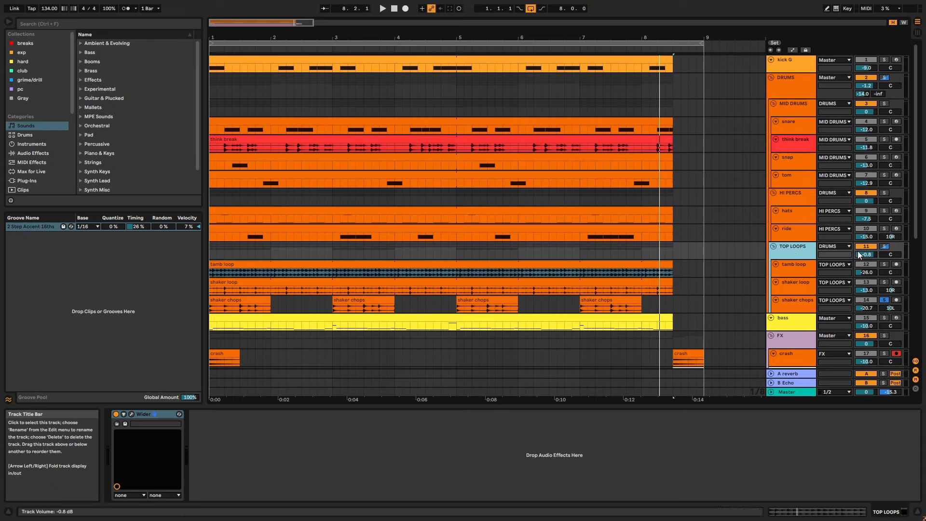
click(884, 246)
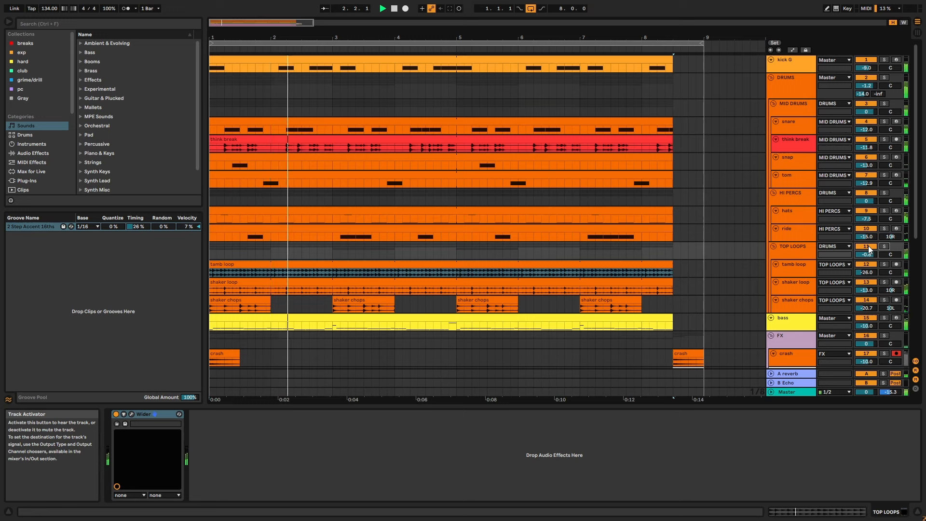
click(868, 247)
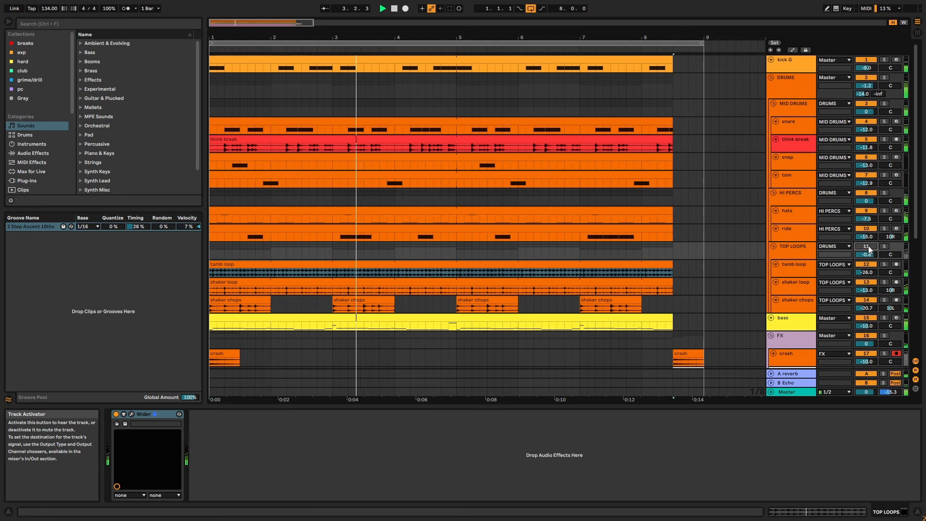
click(868, 247)
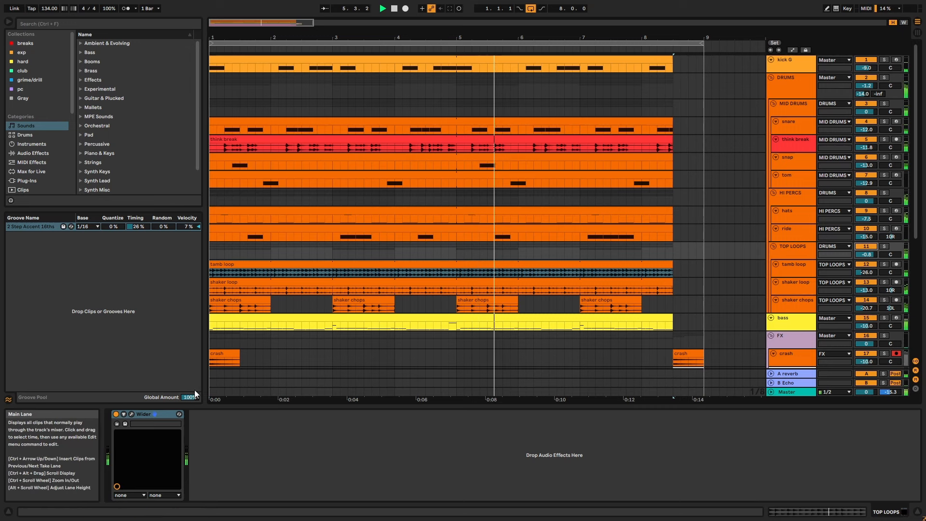
Step: Stop playback and inspect the settings of the TOP LOOPS group's Wider plug-in, closing its window when done
key(space)
click(132, 413)
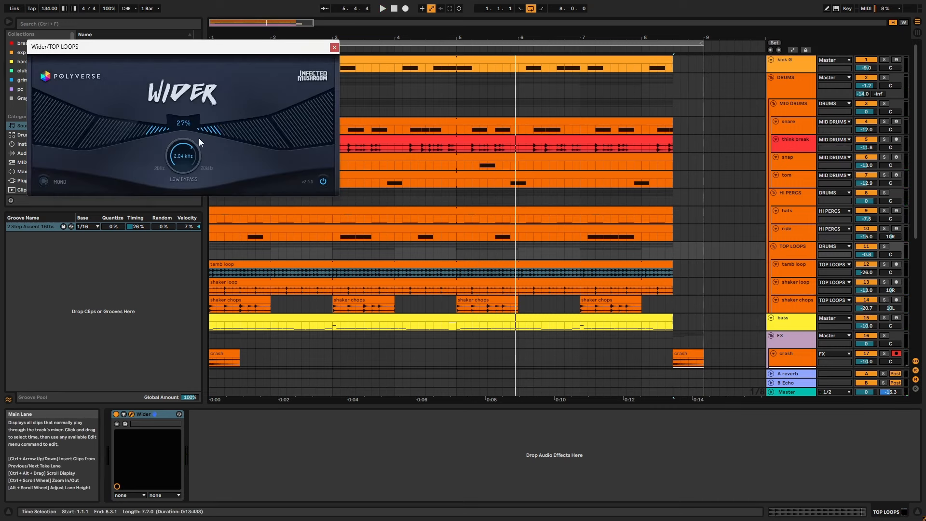
click(334, 48)
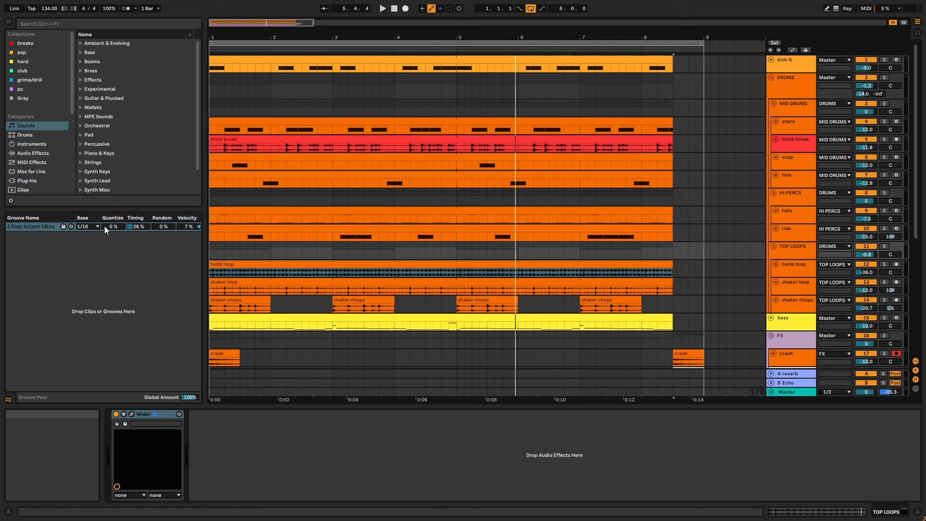
Step: Select the full arrangement span of the drum tracks from snare down to shaker chops
click(620, 301)
shift+click(652, 121)
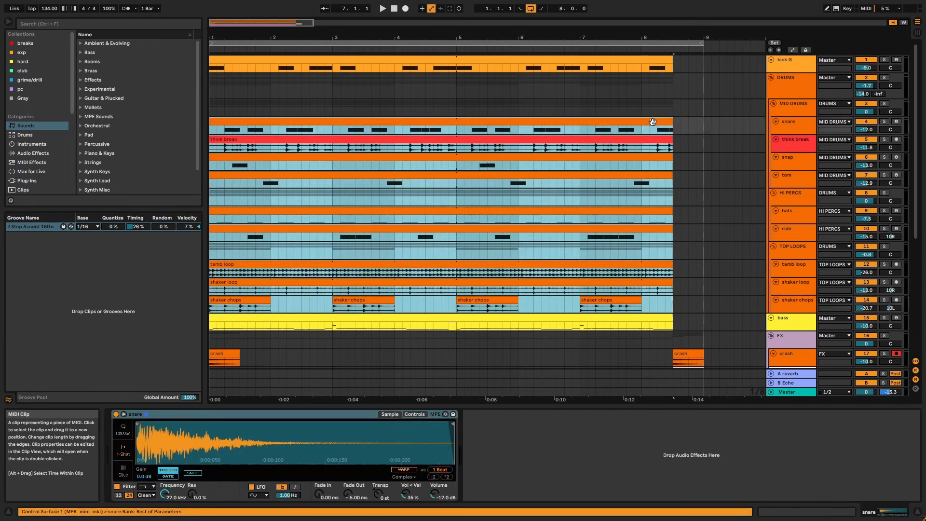
key(shift+Tab)
key(shift+Tab)
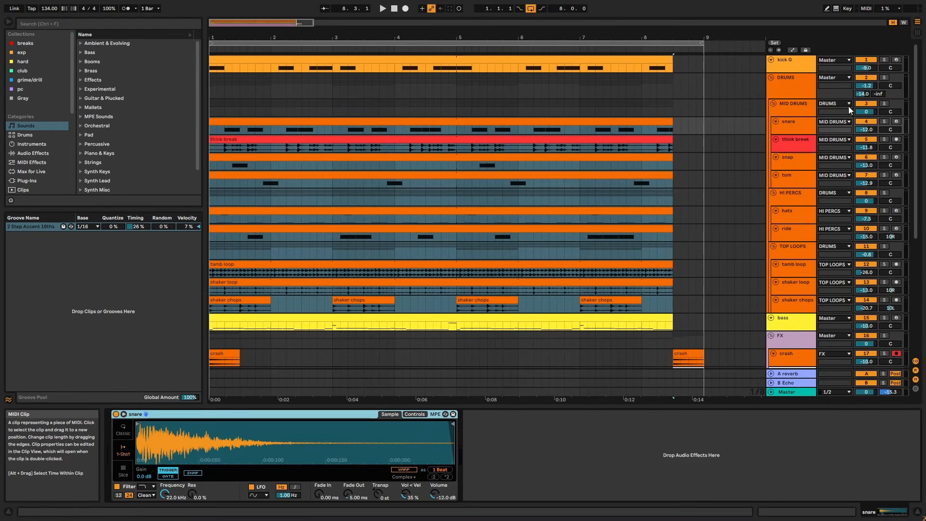
Step: Show the DRUMS group's effect chain and go through its Saturator, Drum Buss, Glue Compressor and EQ Eight
click(782, 92)
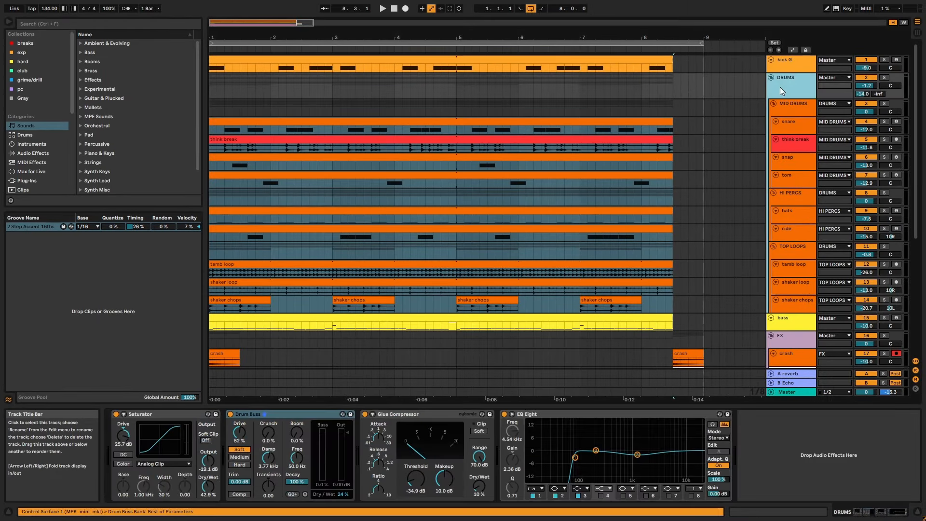
click(156, 418)
click(264, 415)
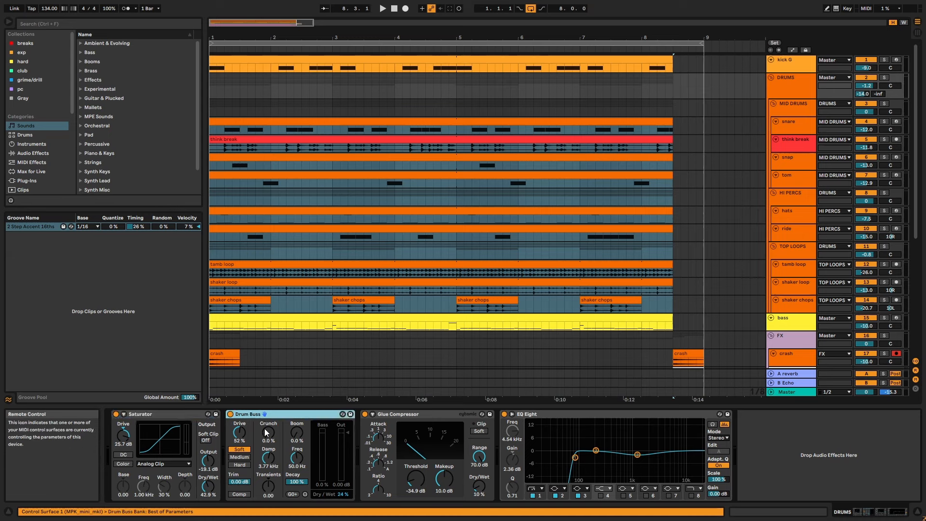
click(459, 415)
click(597, 414)
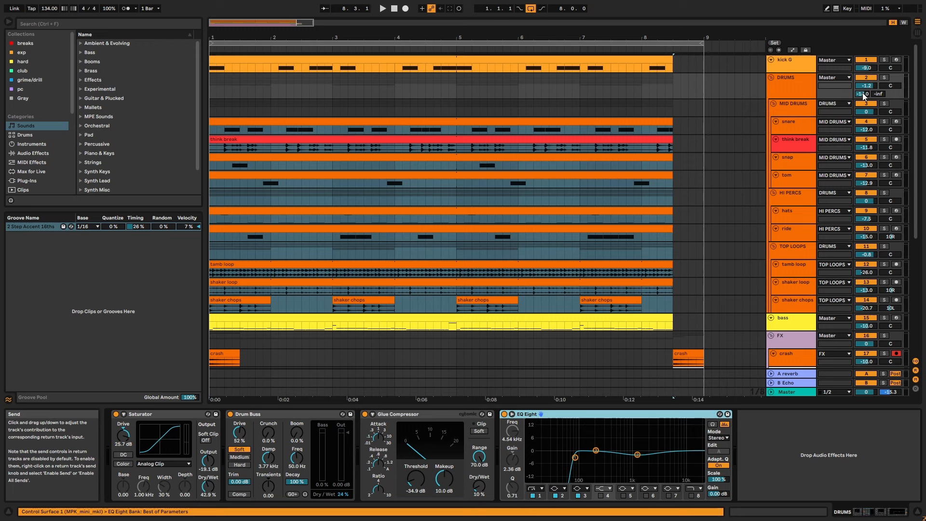
Step: Show the A reverb return's devices and play the arrangement with that return soloed
click(800, 376)
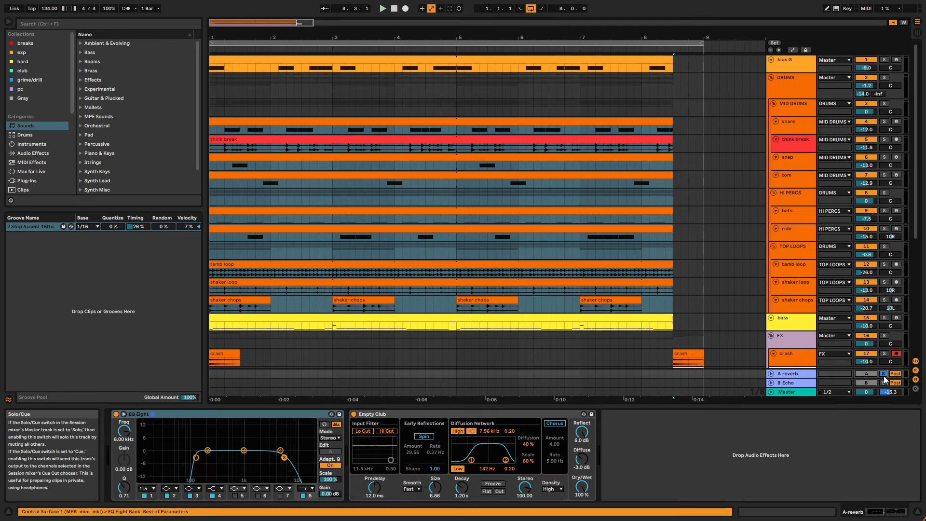
key(space)
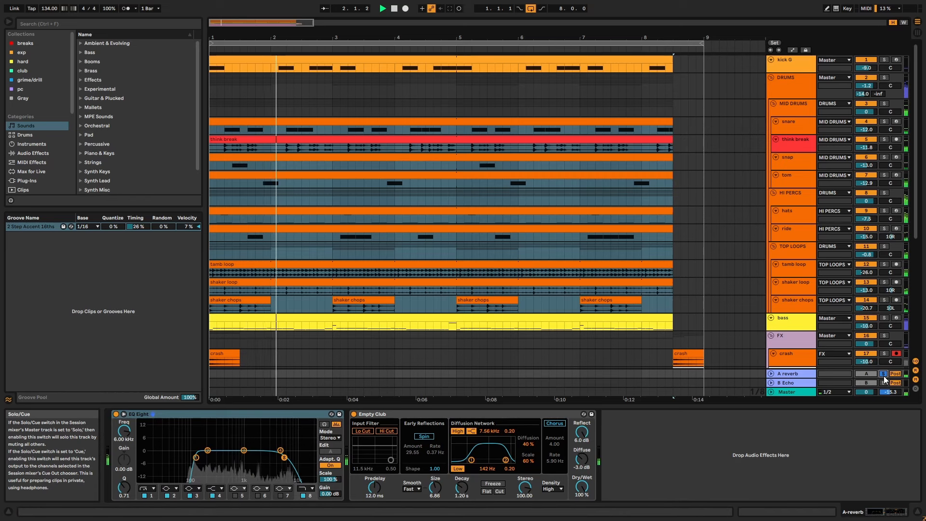
Step: Solo the bass track, play it and open its MIDI clip to view the notes
click(794, 319)
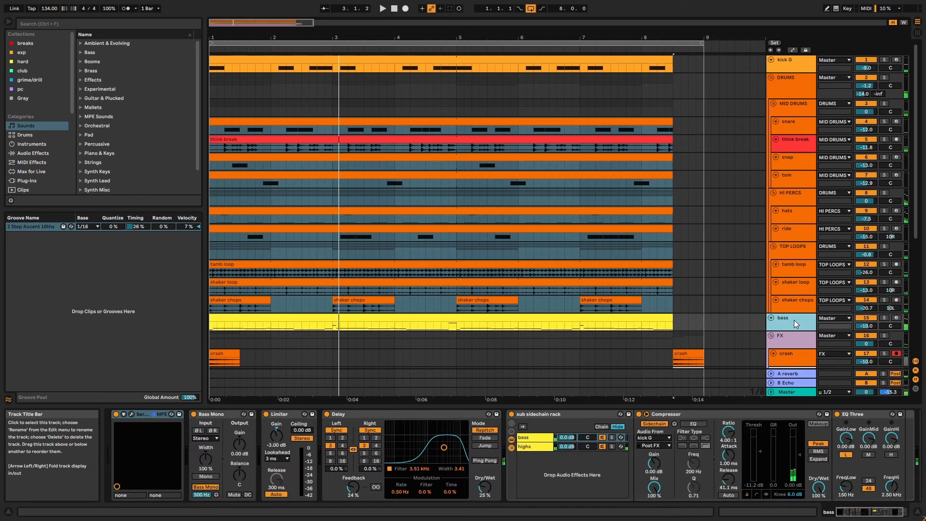
click(885, 319)
key(space)
double_click(629, 317)
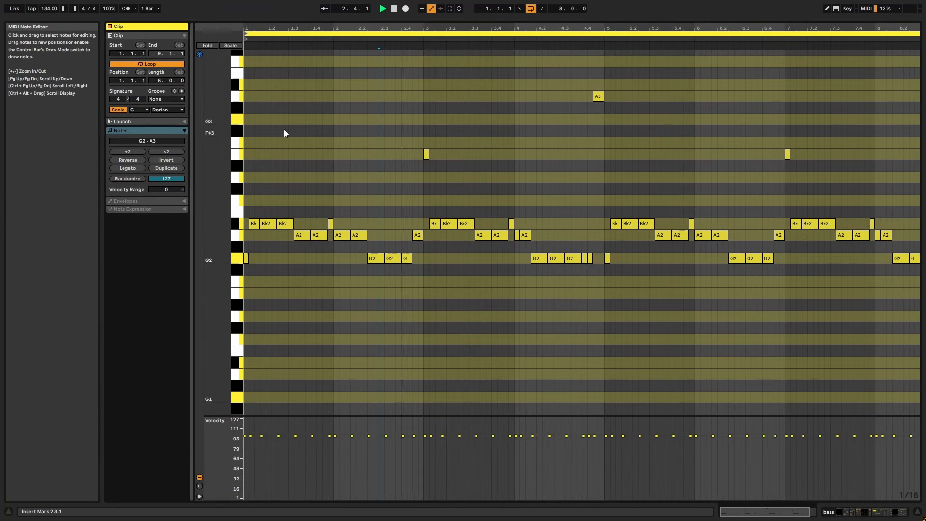
click(310, 131)
double_click(217, 171)
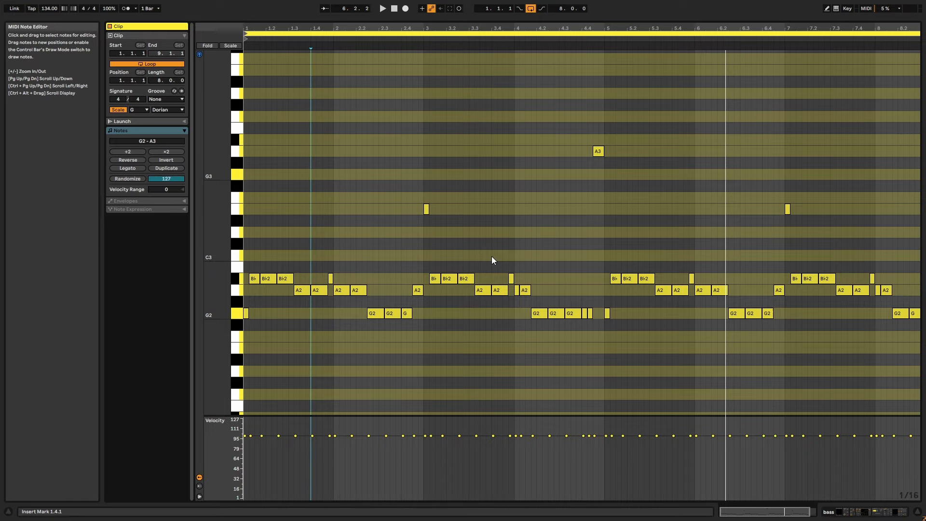
Step: Highlight the high E3 note at bar 3 and the A3 note before bar 5, and return to the arrangement
drag(418, 251, 451, 173)
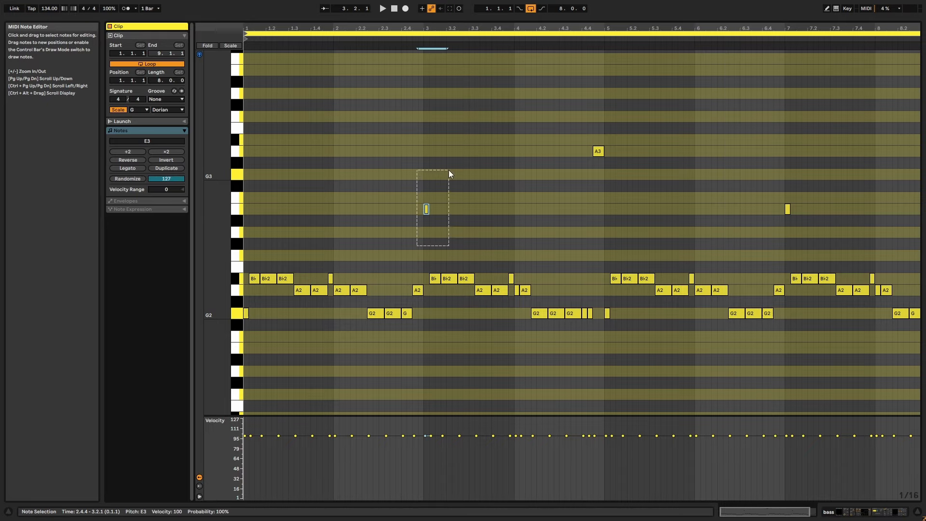
drag(584, 196, 610, 124)
key(ctrl+alt+e)
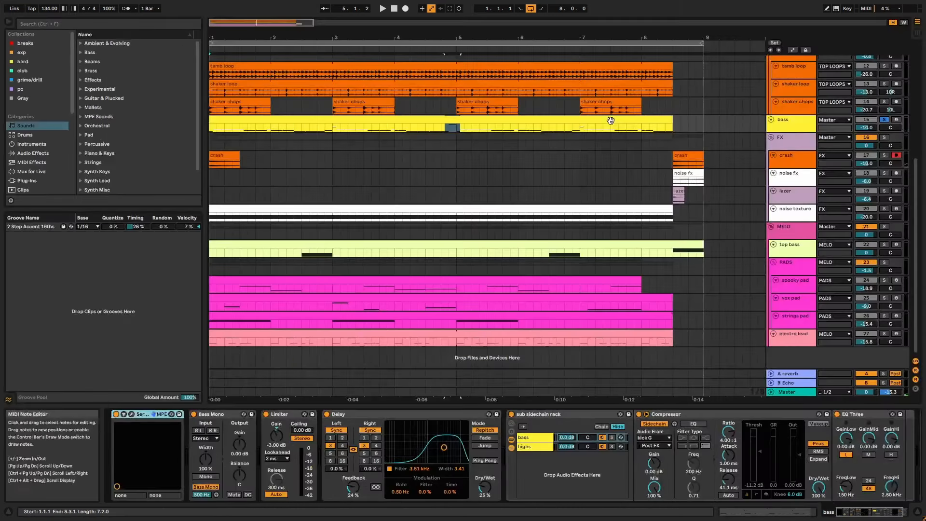
Step: Show the bass track's Serum window and inspect the sub oscillator and oscillator A
click(134, 414)
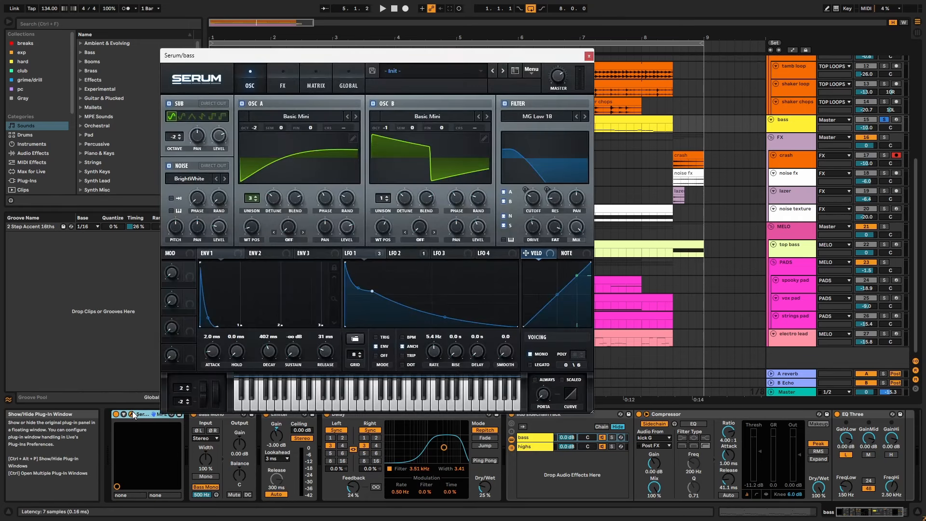
right_click(175, 137)
click(320, 159)
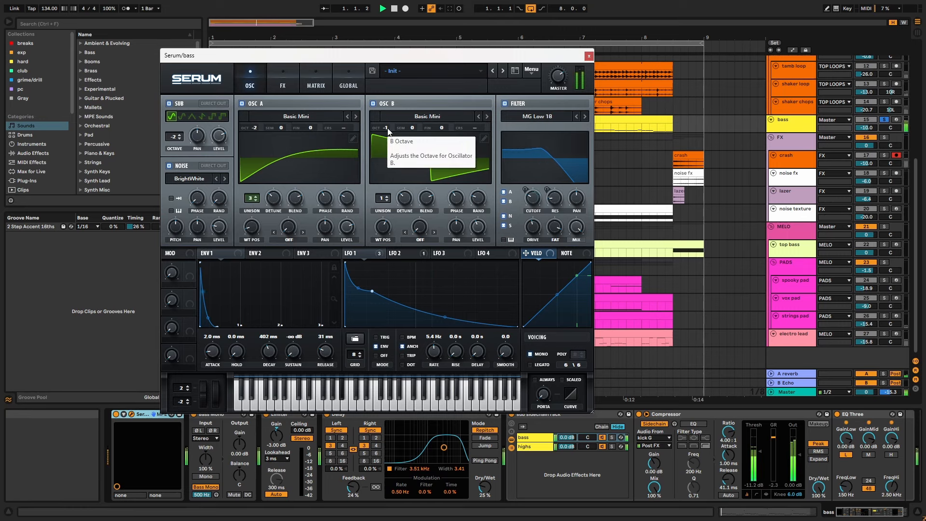
Step: Play the bass while switching Serum's oscillator B and oscillator A off and on again, and stop playback
key(space)
click(373, 103)
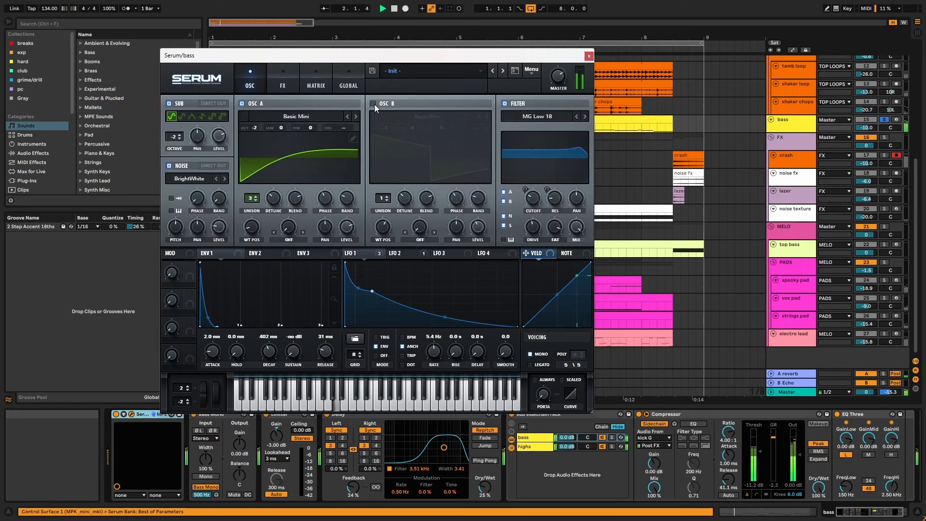
click(374, 104)
click(243, 103)
click(242, 103)
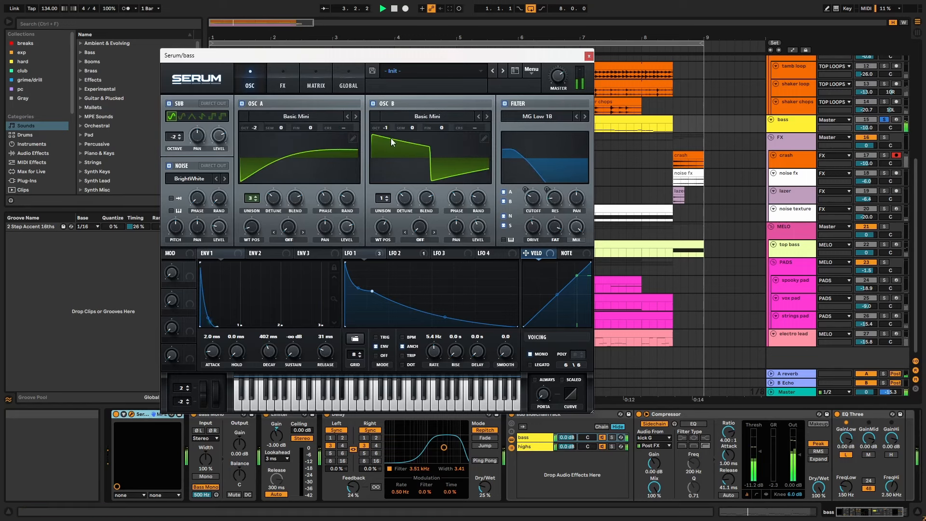
key(space)
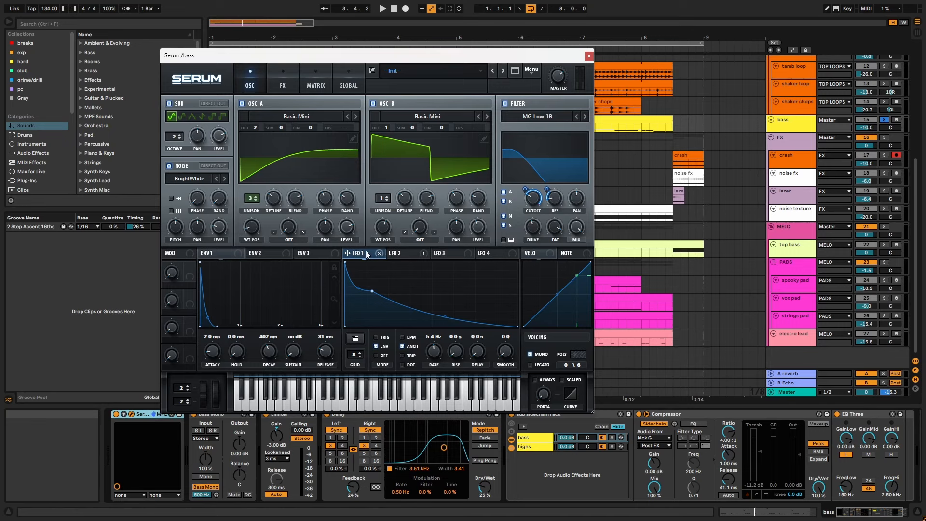
Step: Inspect LFO 1's destinations during playback, and show Serum's modulation matrix and the LFO 2 shape
mouse_move(365, 254)
key(space)
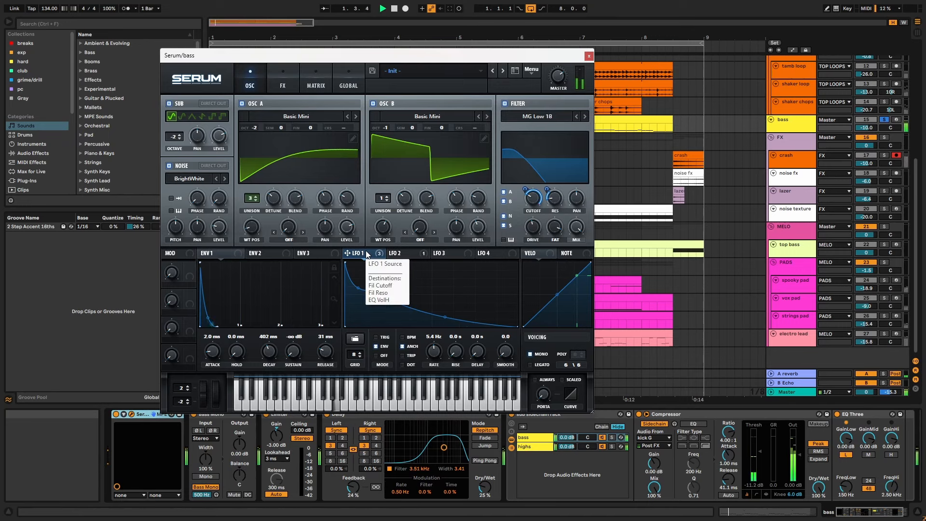
click(316, 86)
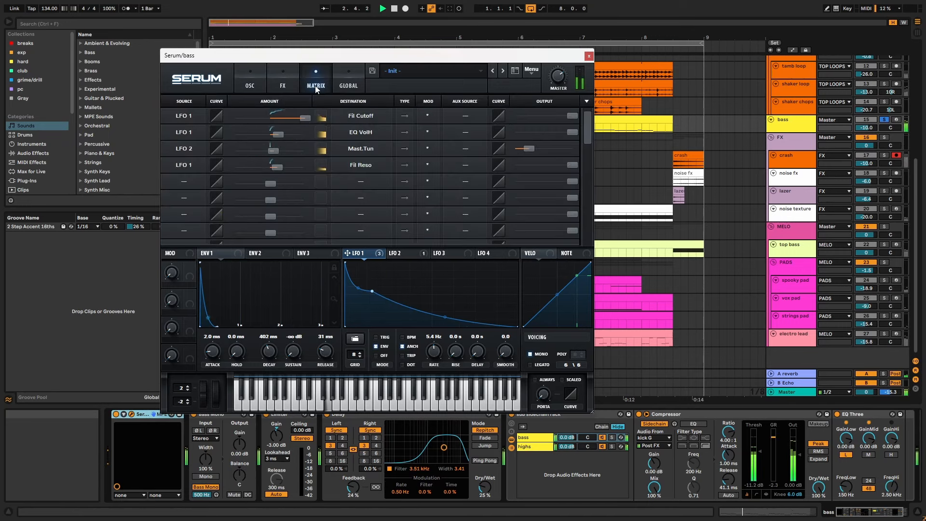
click(404, 253)
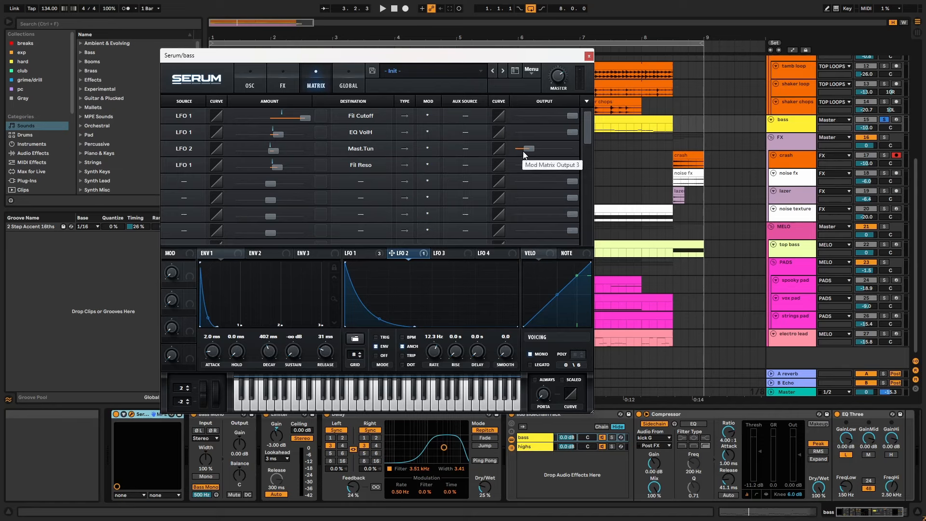
Step: Compare the bass with the LFO 2 to Mast.Tun modulation bypassed and active during playback
key(space)
click(465, 148)
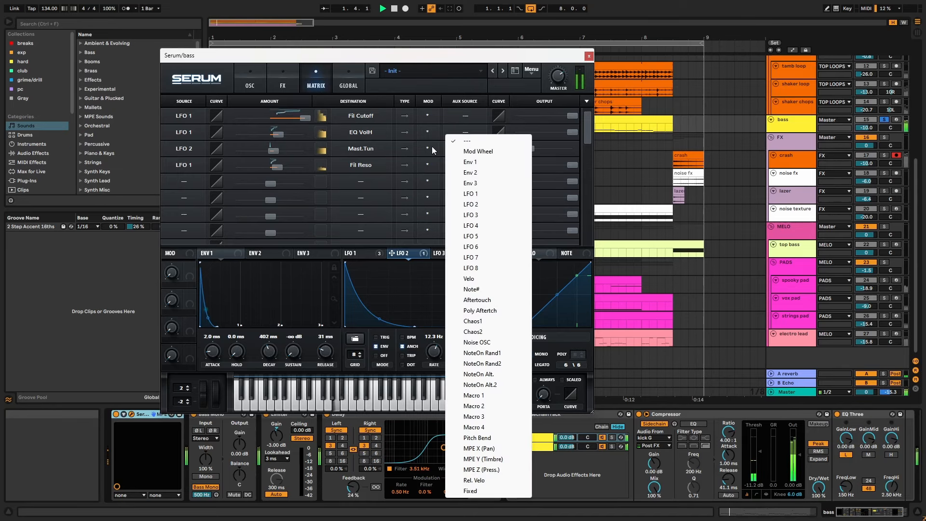
click(427, 148)
click(442, 182)
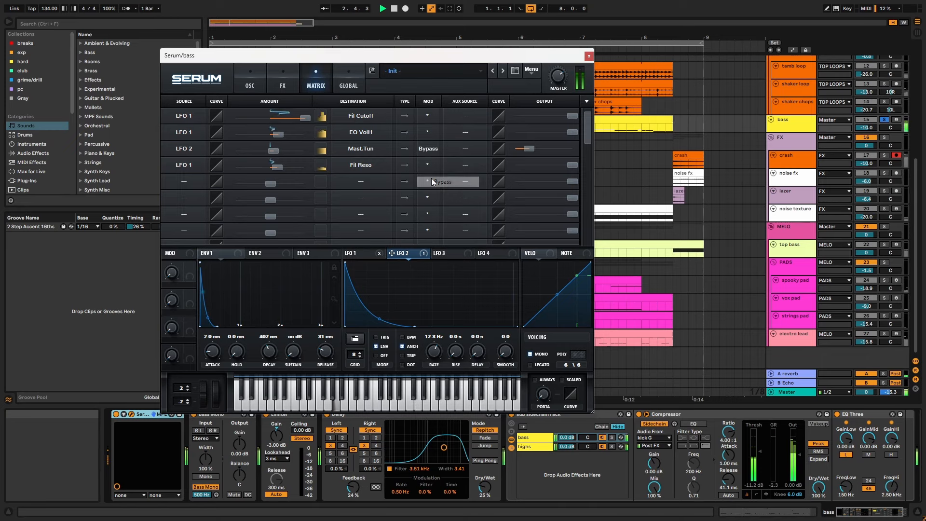
click(427, 149)
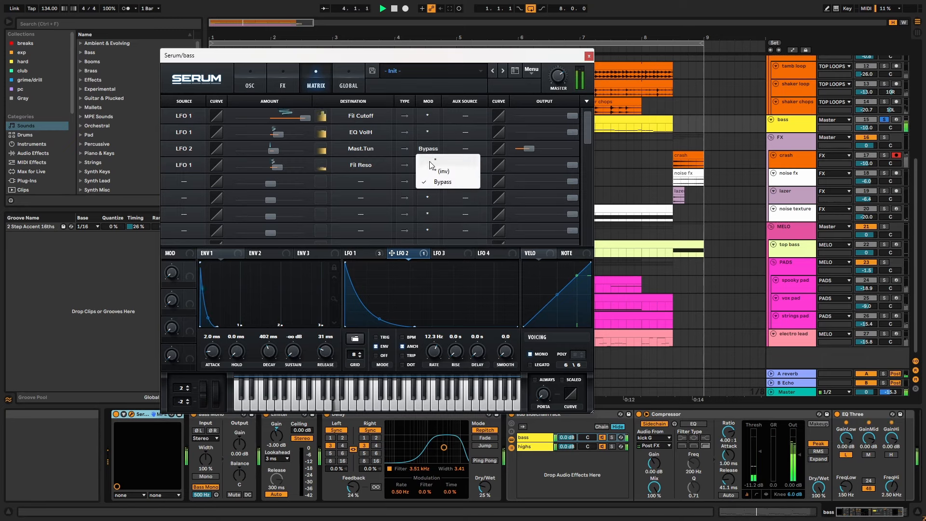
click(430, 165)
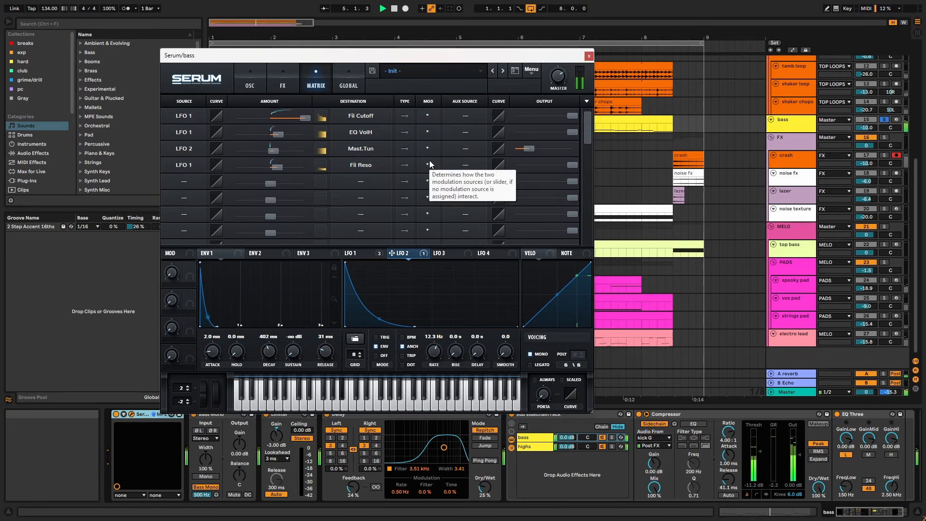
Step: Review Serum's effects from Hyper to Phaser, play the bass with LFO 1 shown on the EQ gain, and close the window
click(282, 87)
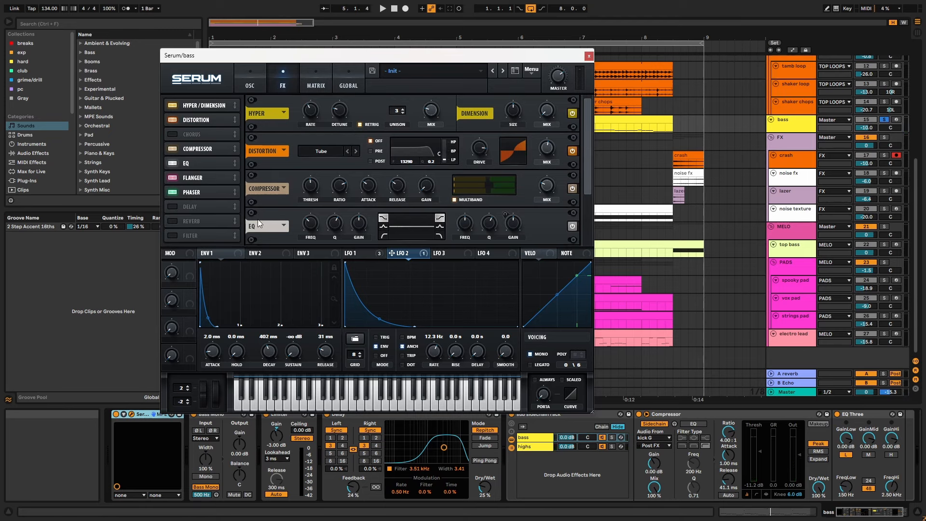
drag(585, 159, 583, 198)
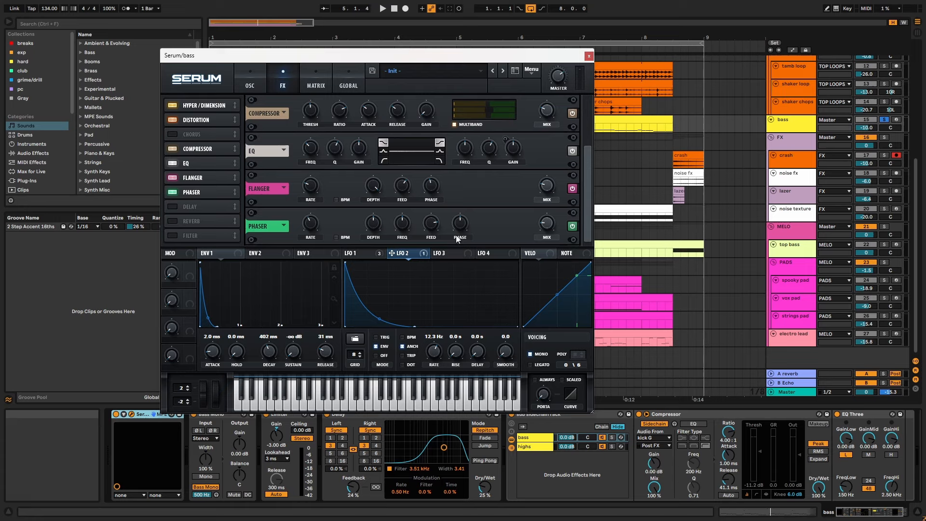
click(359, 256)
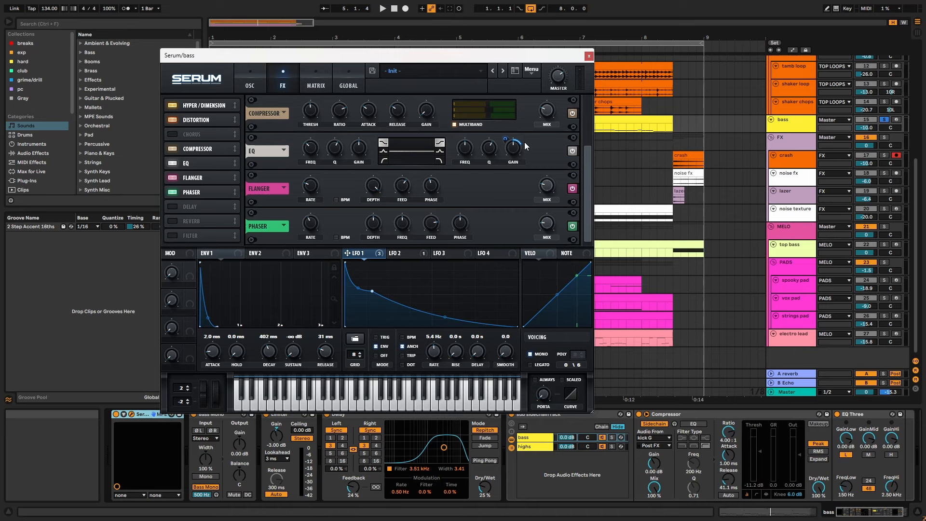
key(space)
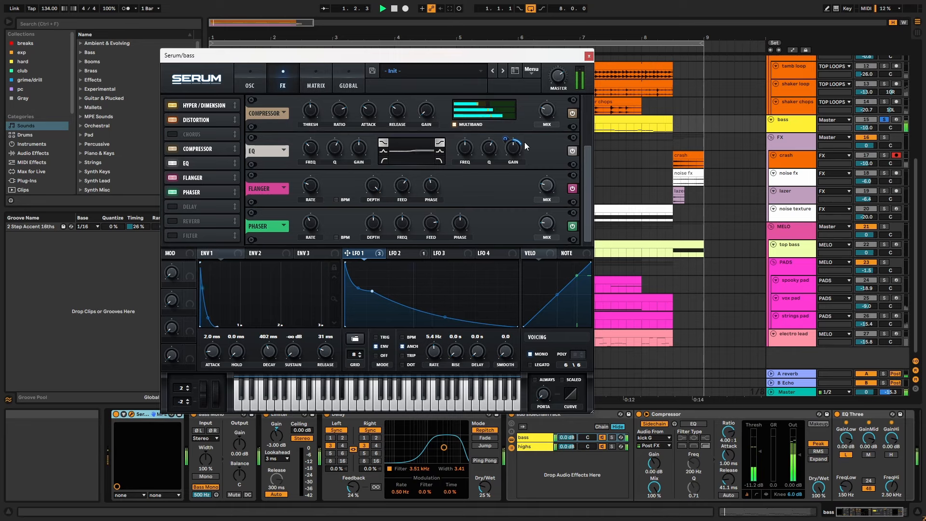
key(space)
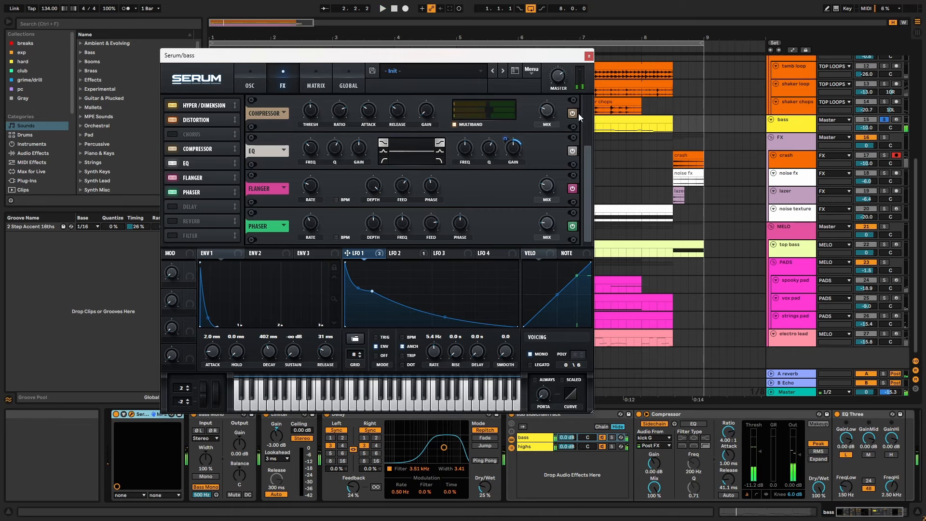
click(589, 56)
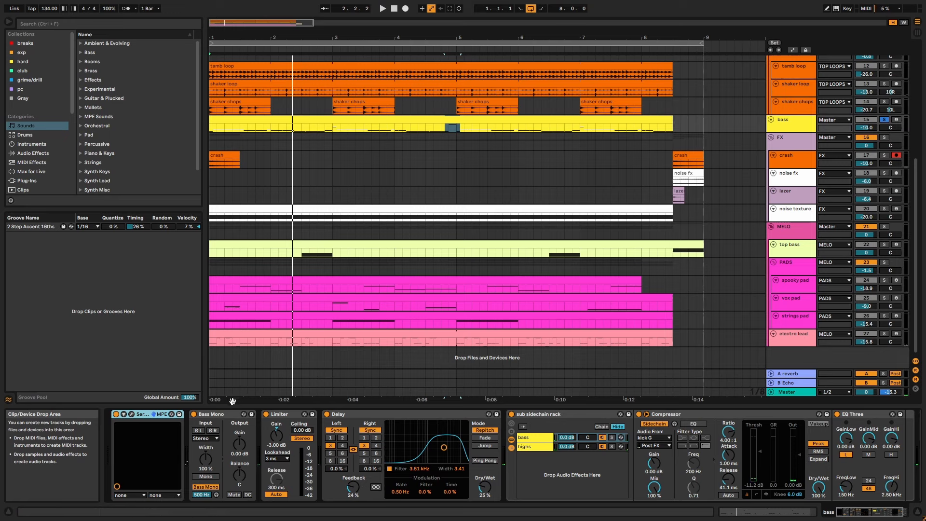
Step: Go through the bass track's Bass Mono, Limiter, Delay and sub sidechain rack devices
click(226, 414)
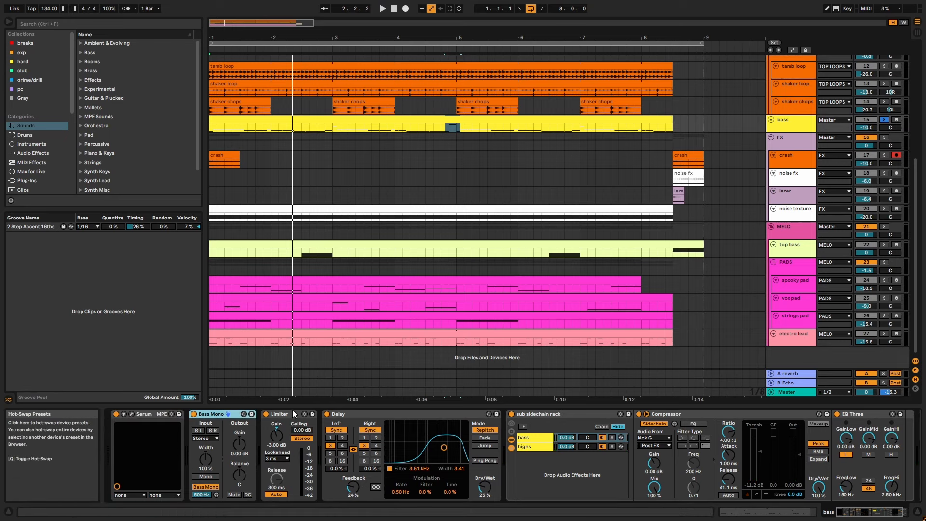
click(285, 415)
click(371, 413)
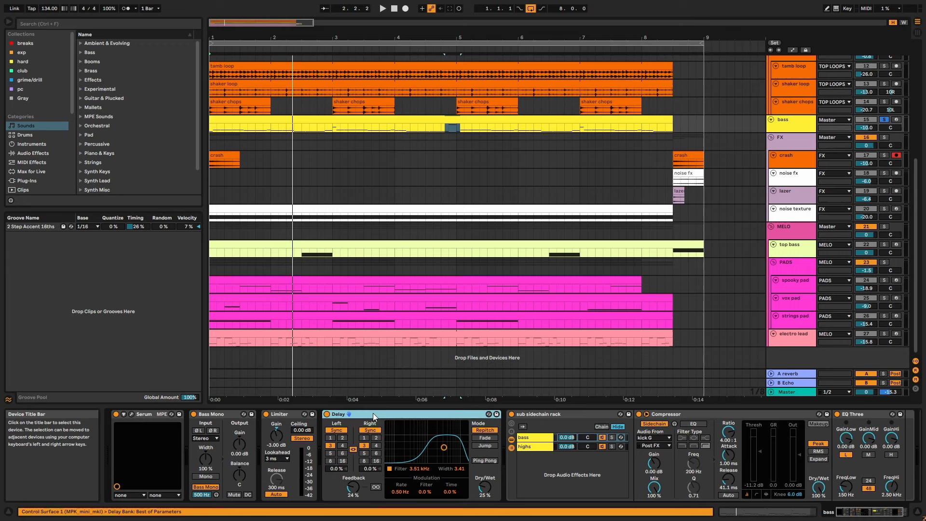
click(596, 415)
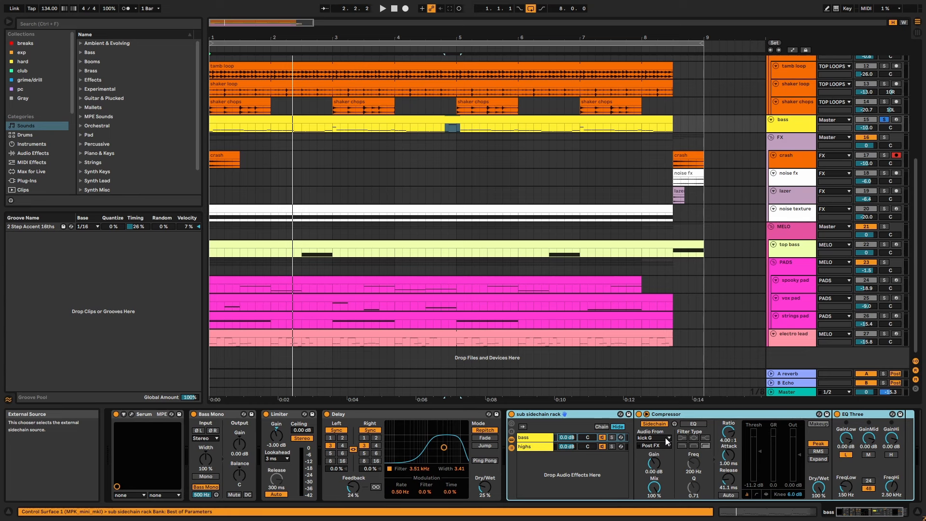
Step: Unsolo the bass track during playback from the start and listen to it within the full mix
scroll(687, 287, up, 5)
key(space)
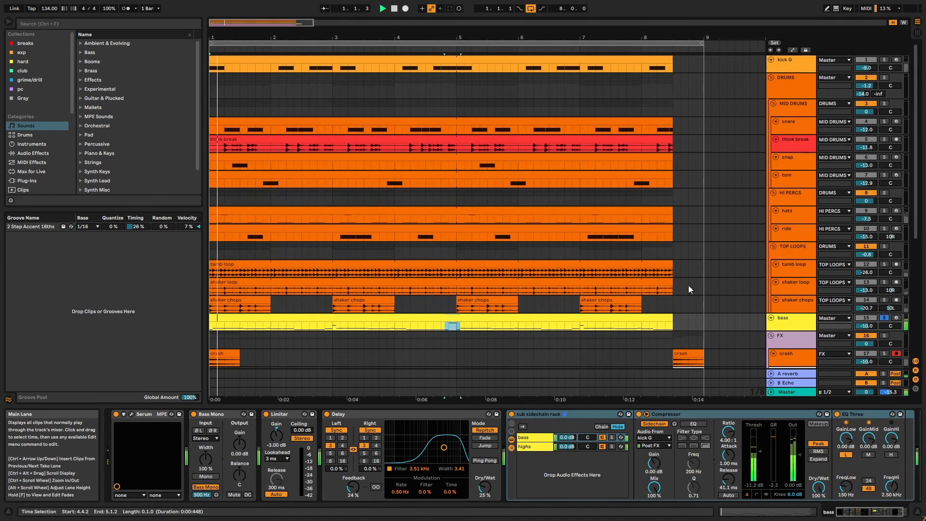
scroll(737, 261, down, 1)
click(884, 295)
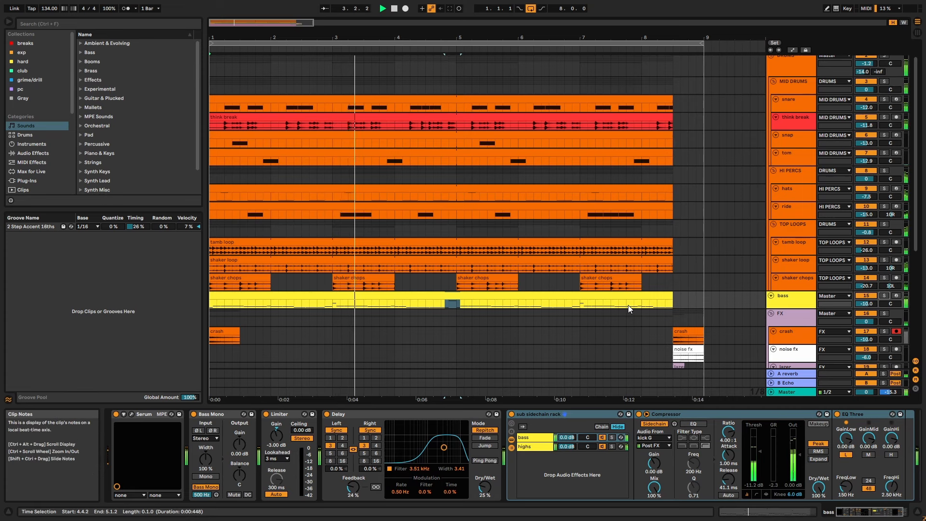
scroll(628, 305, down, 1)
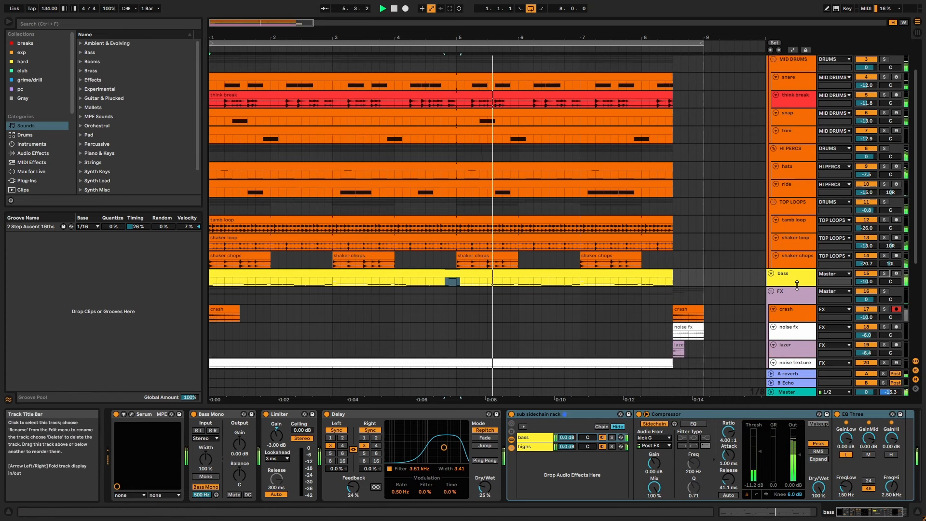
key(space)
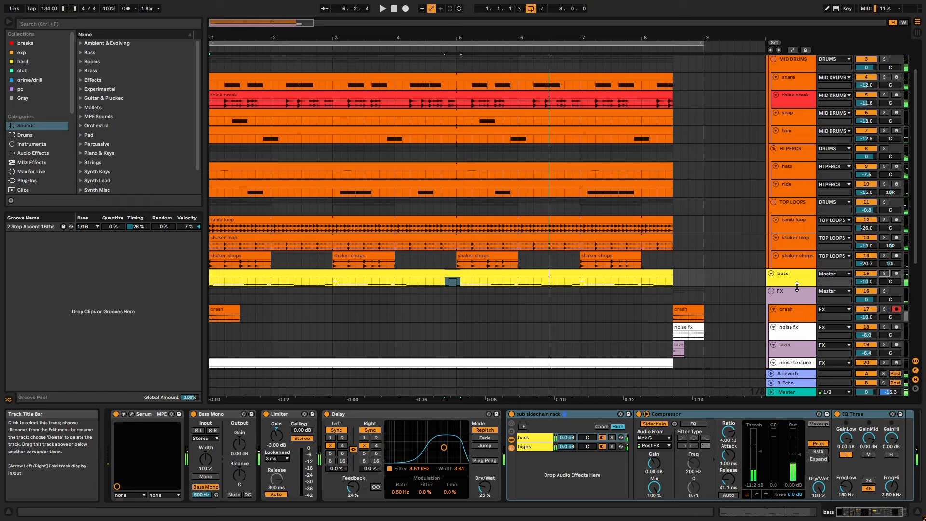
Step: Solo the FX group and go through its crash, noise fx and lazer clips during playback
drag(798, 291, 850, 296)
scroll(482, 289, down, 3)
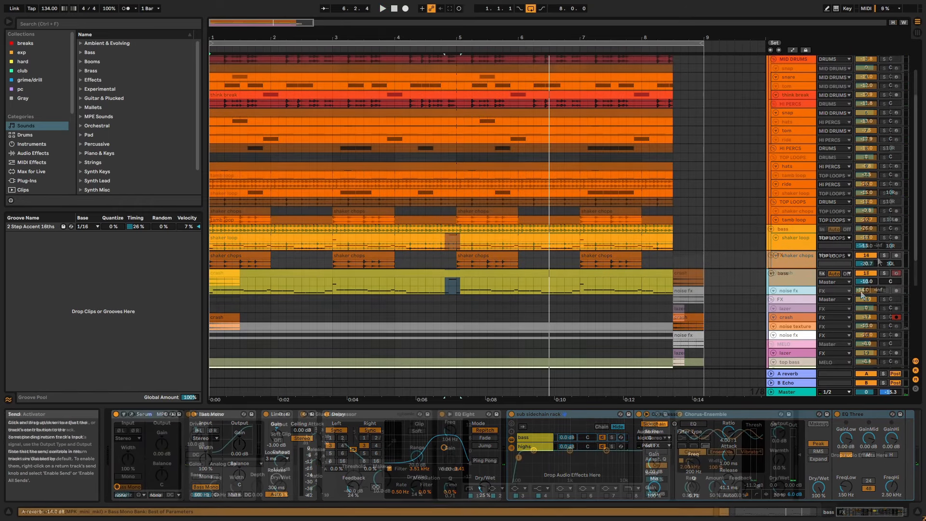
click(221, 275)
key(space)
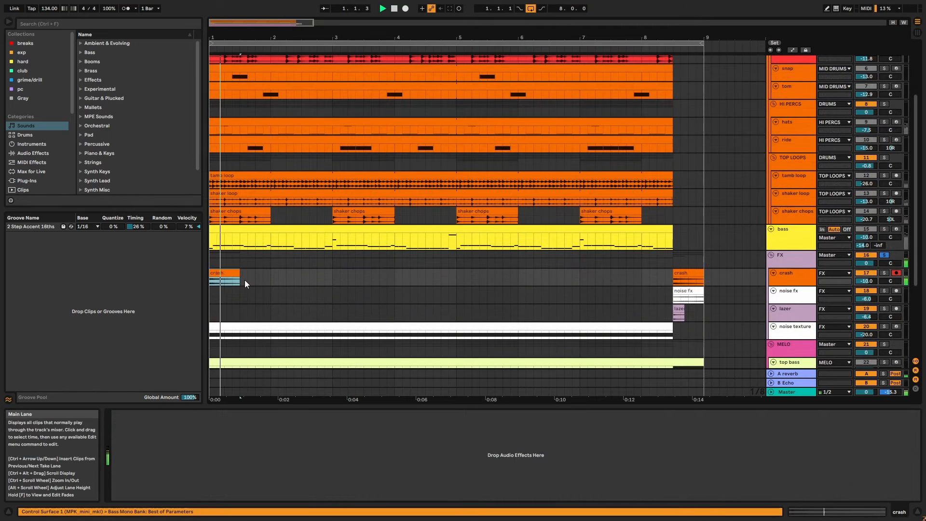
scroll(249, 284, down, 1)
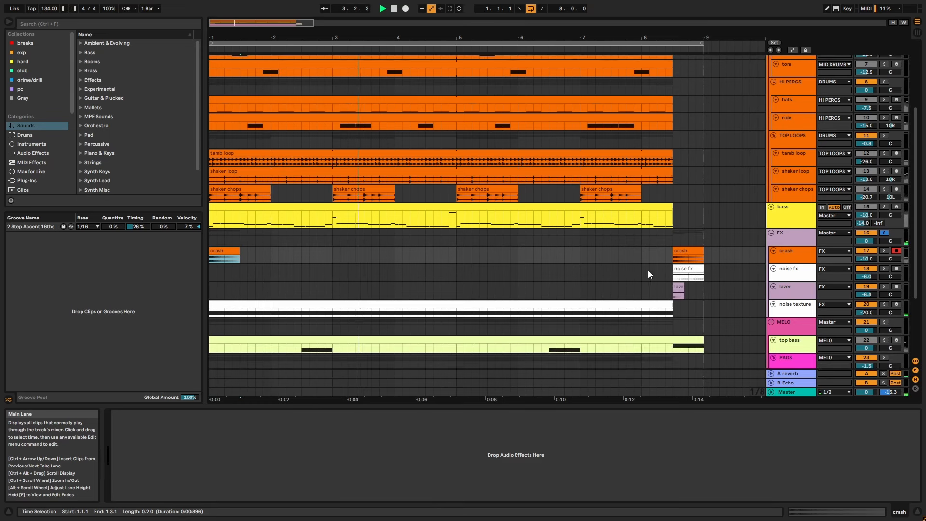
click(678, 269)
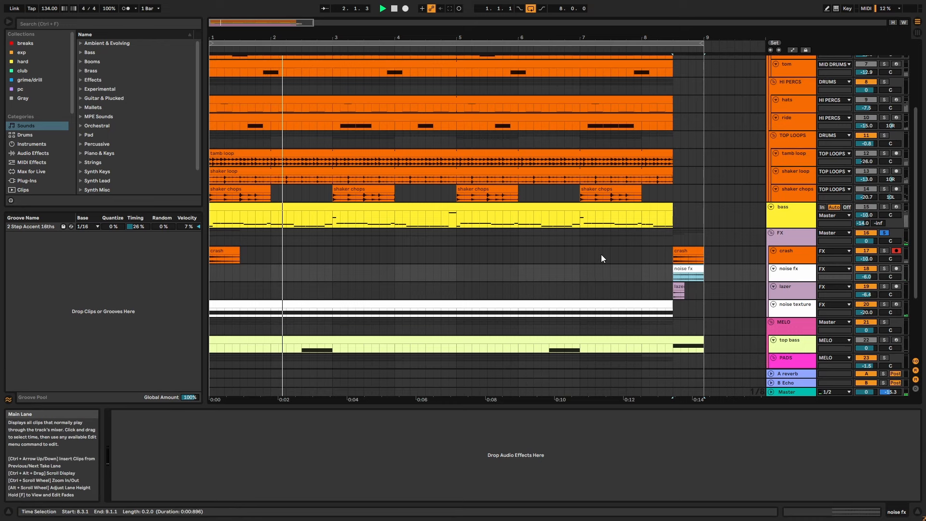
scroll(510, 258, down, 1)
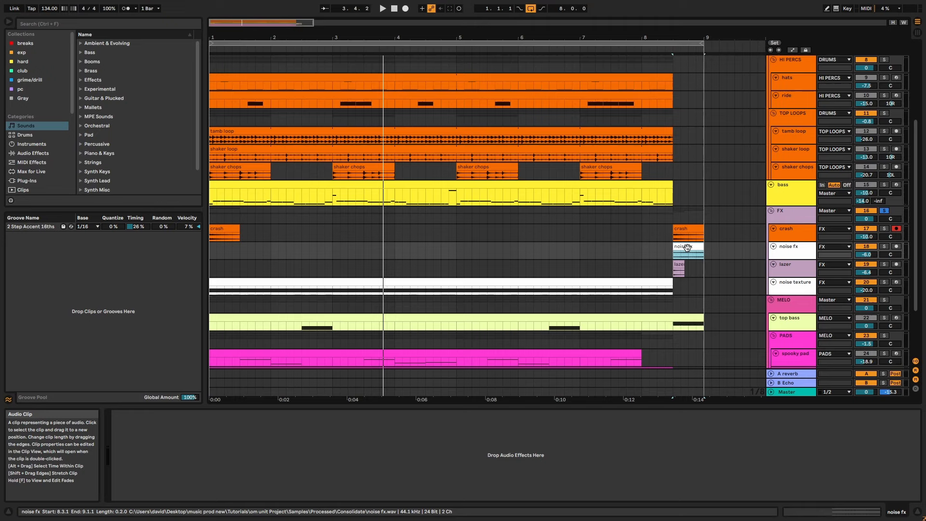
click(678, 262)
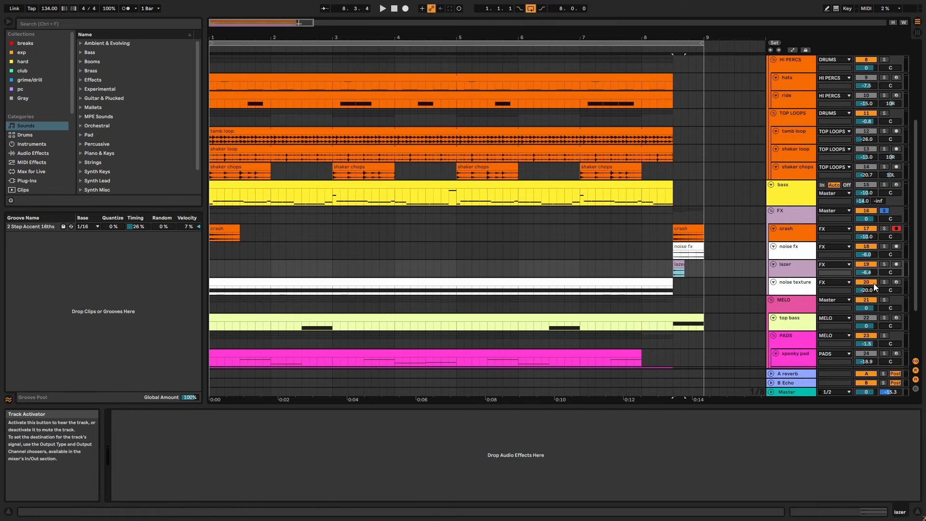
Step: Solo the noise texture track and play it with its MIDI clip's note shown, then return to its device view
click(874, 285)
click(883, 282)
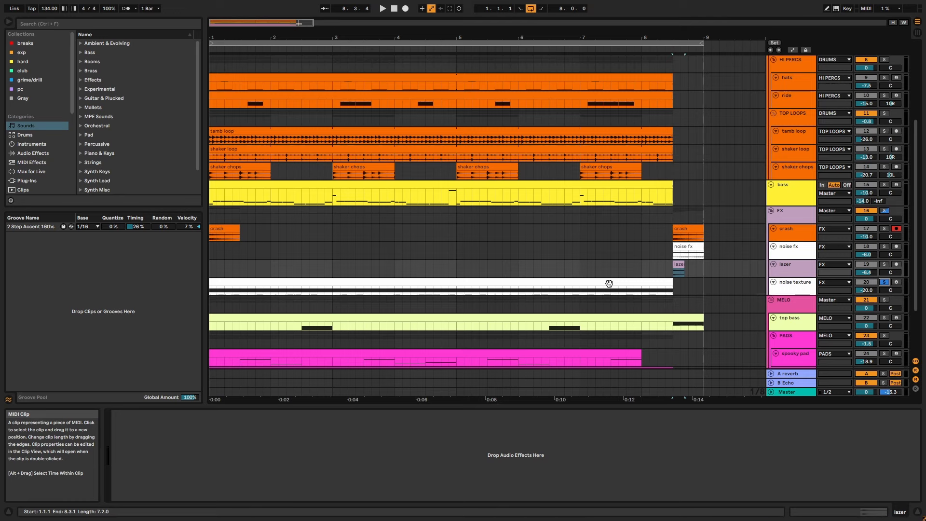
double_click(609, 284)
key(space)
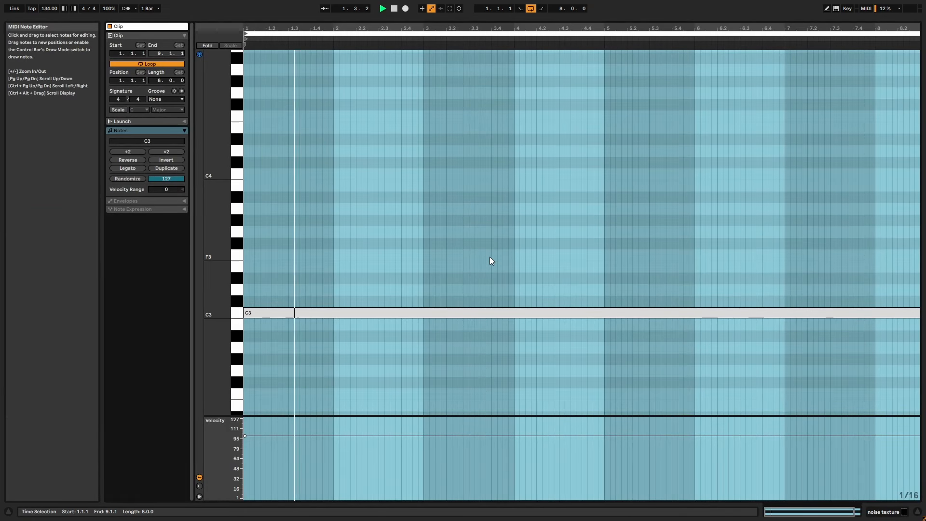
click(311, 363)
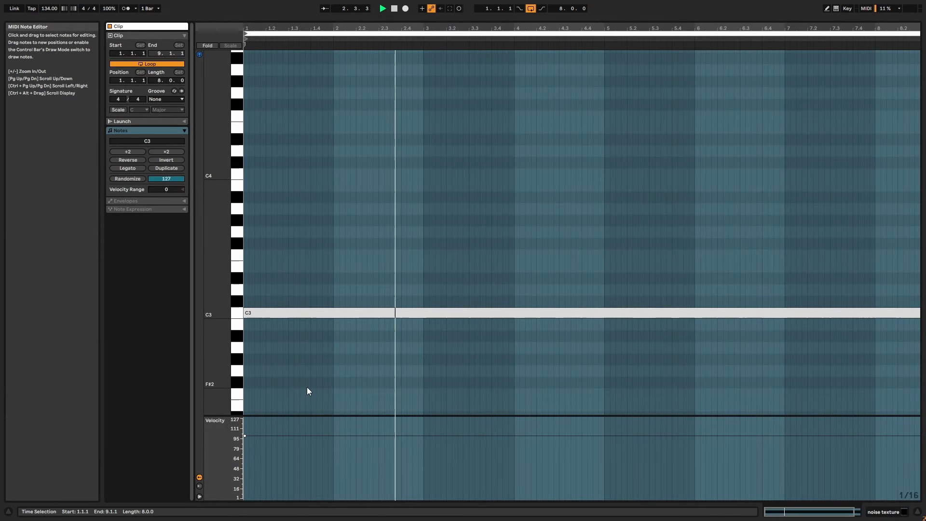
key(shift+Tab)
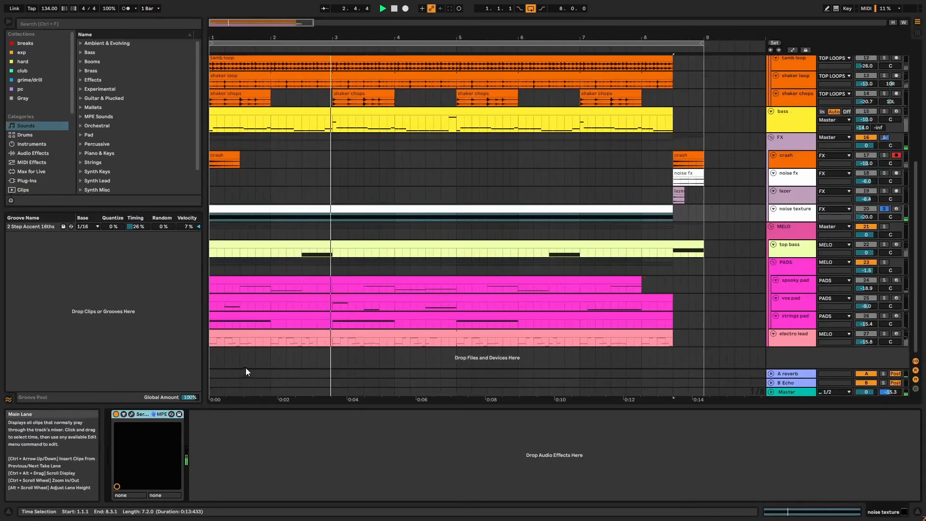
Step: Inspect the noise texture's Serum oscillator page with LFO 1 during playback, review its effects down to Phaser, and close the window
click(132, 414)
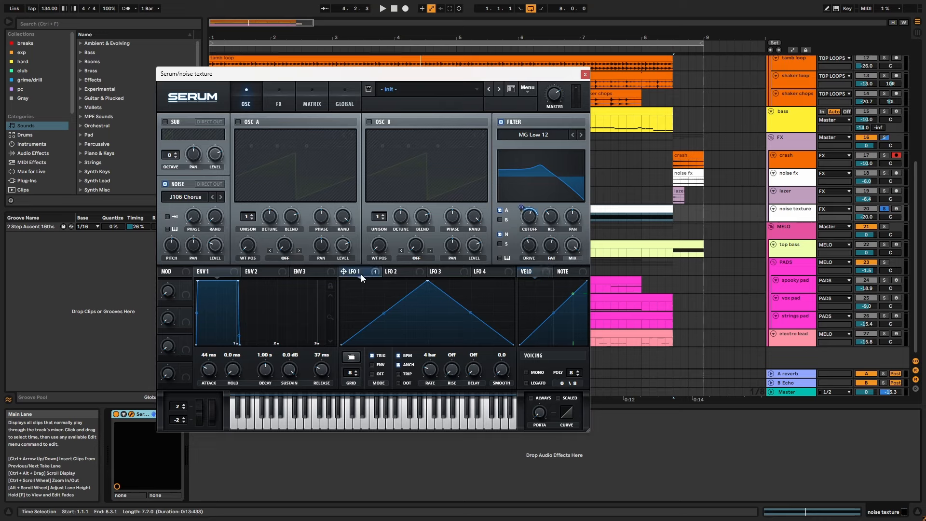
key(space)
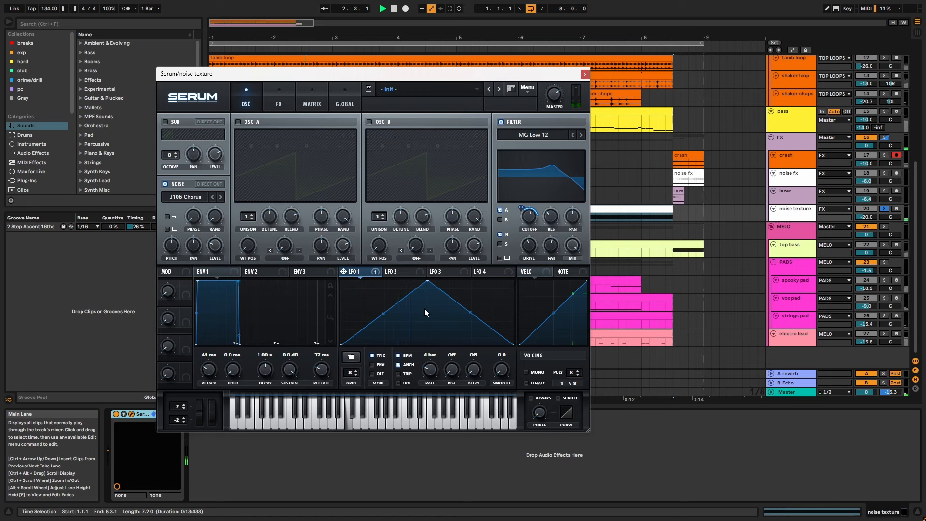
click(273, 109)
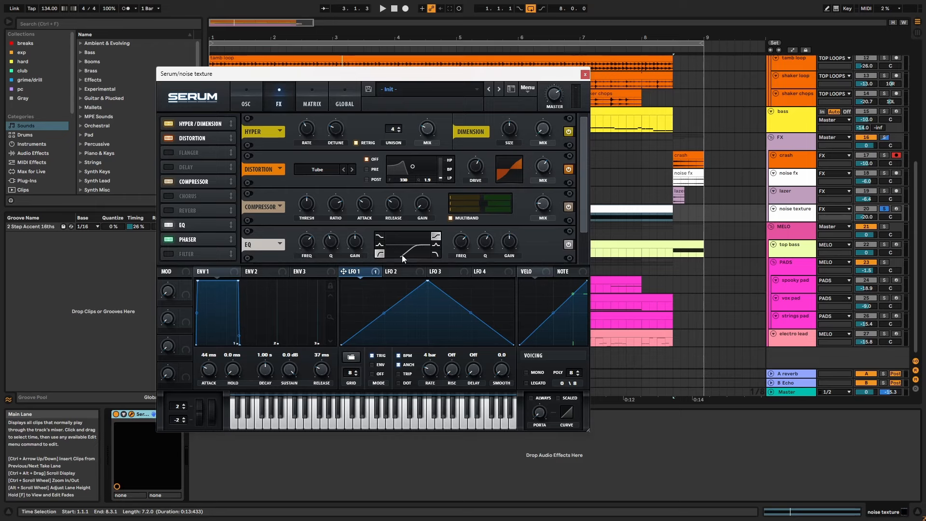
drag(583, 185, 580, 247)
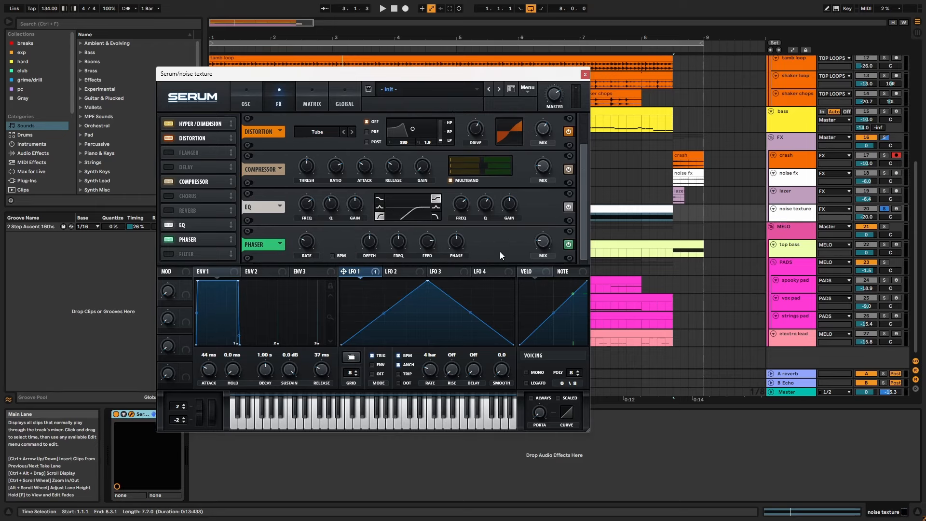
click(584, 74)
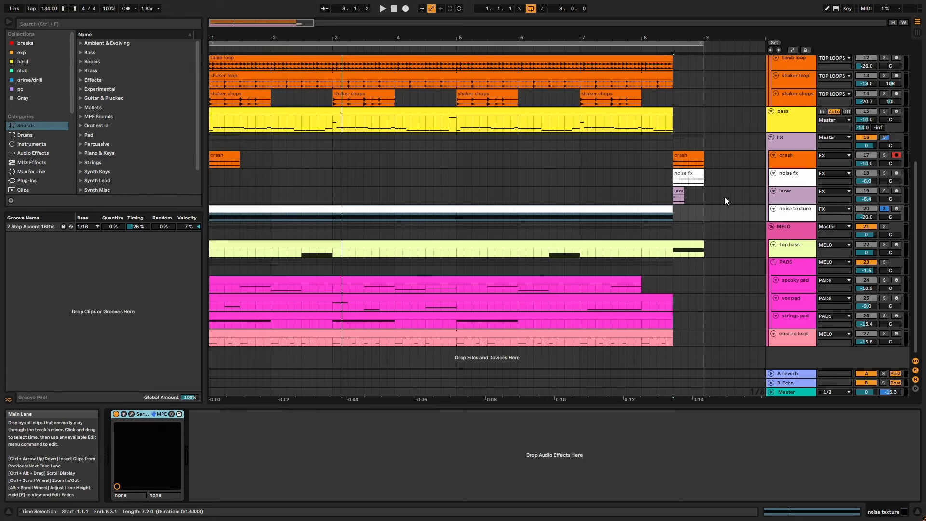
Step: Compare the full mix with the noise texture track deactivated and active during playback
click(857, 212)
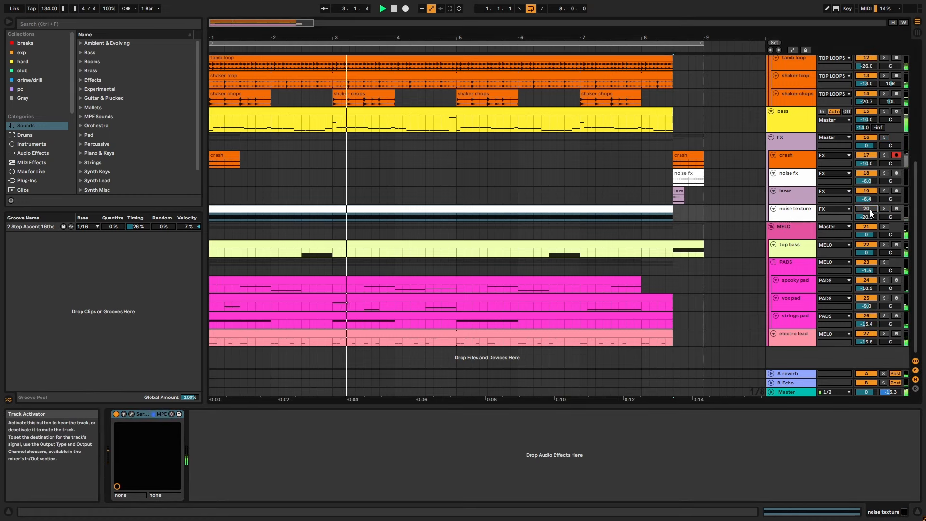
click(870, 209)
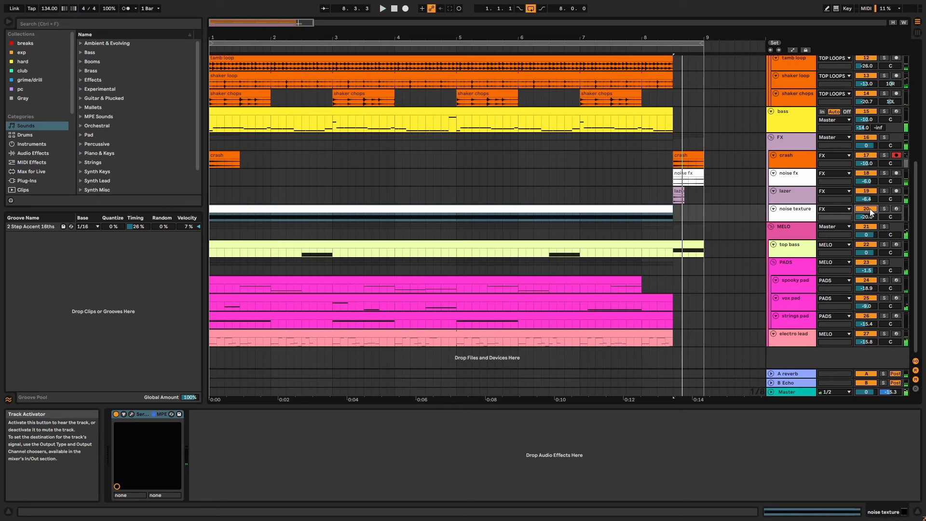
Step: Go through the FX group's Bass Mono, Saturator, Glue Compressor and EQ Eight devices, and enlarge the group track to show its sends
click(782, 140)
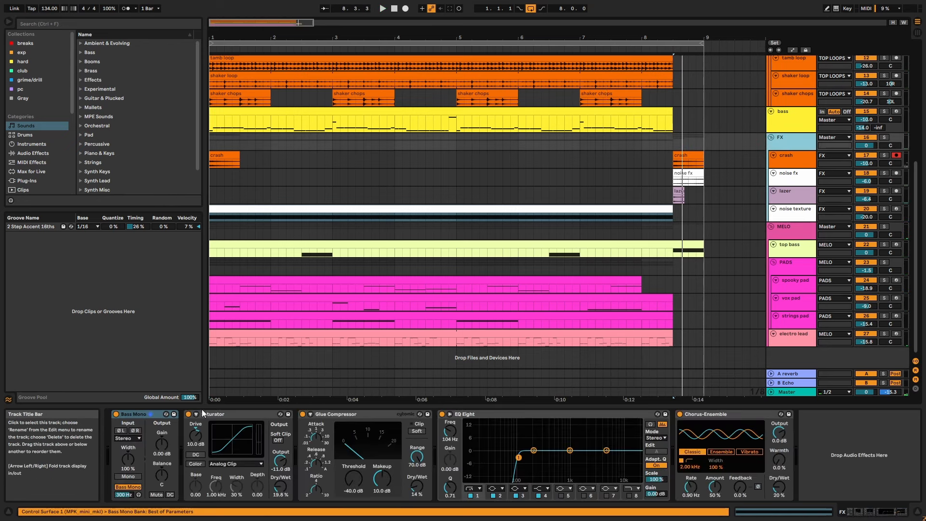
click(150, 417)
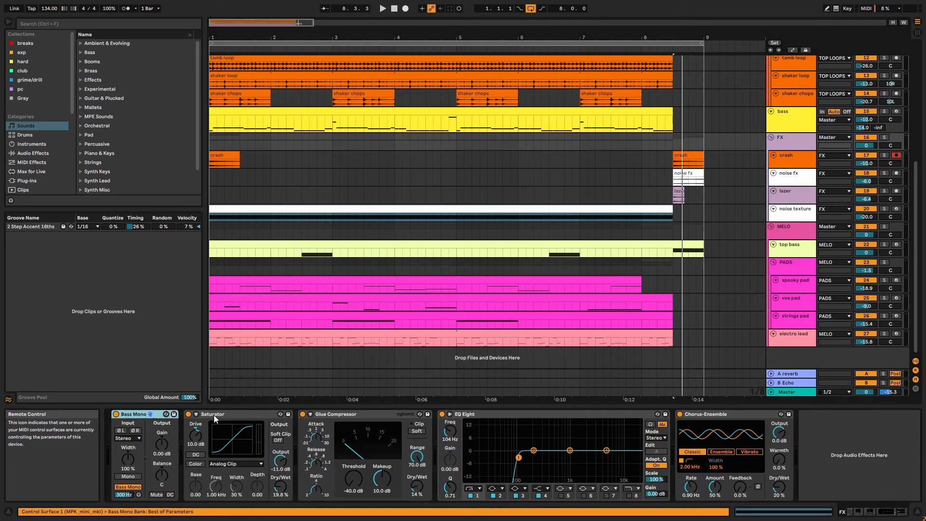
click(233, 414)
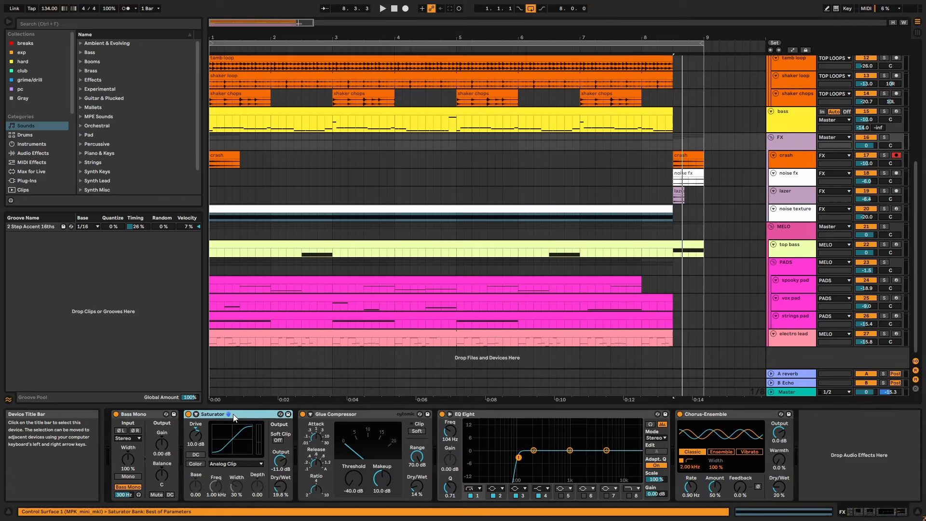
click(350, 414)
click(540, 413)
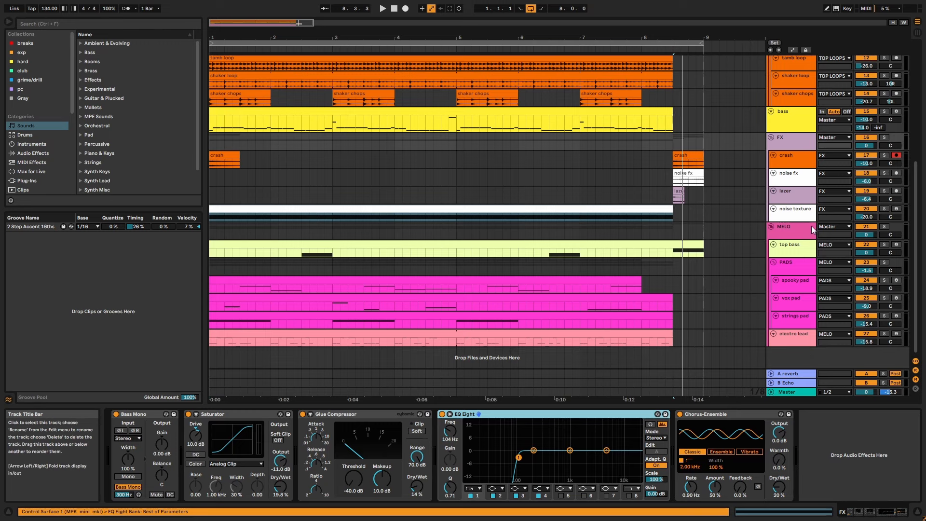
drag(803, 148, 802, 164)
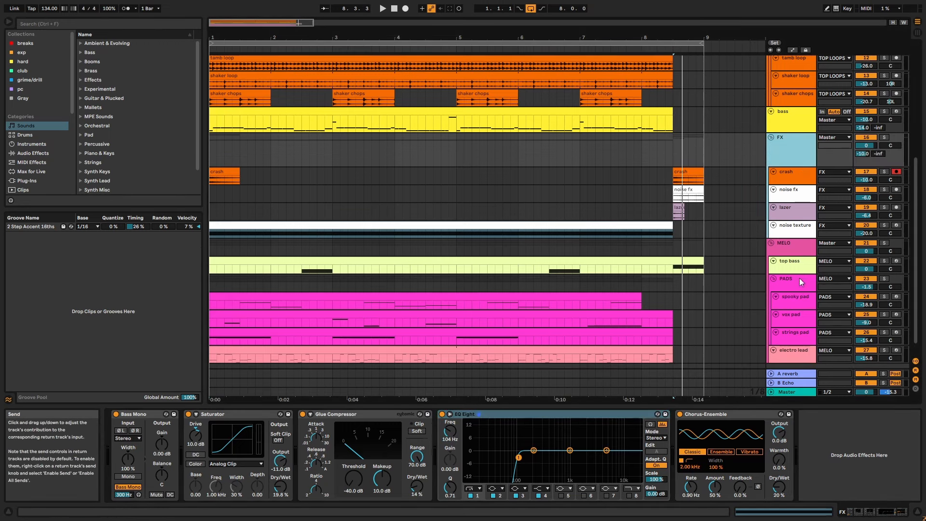
Step: Solo the MELO group, play it from the start, and optimize the arrangement's track heights
click(803, 256)
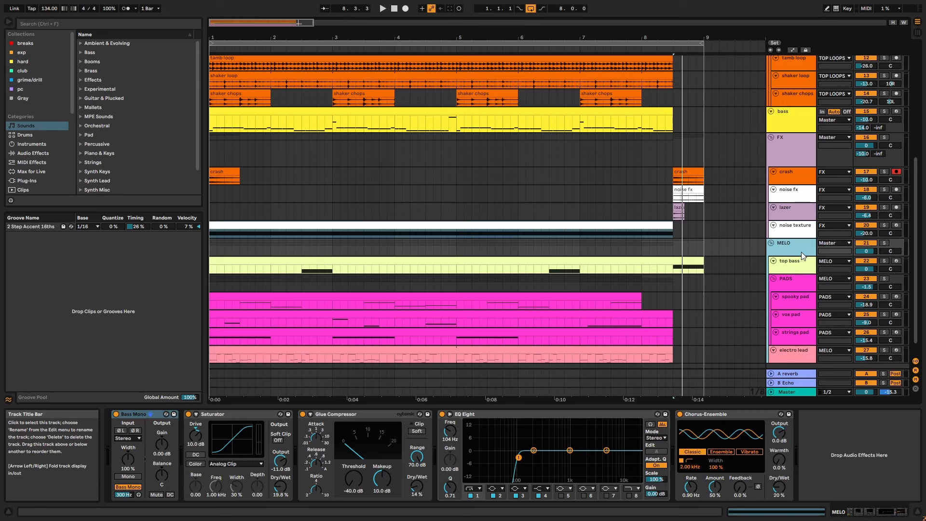
click(883, 243)
key(space)
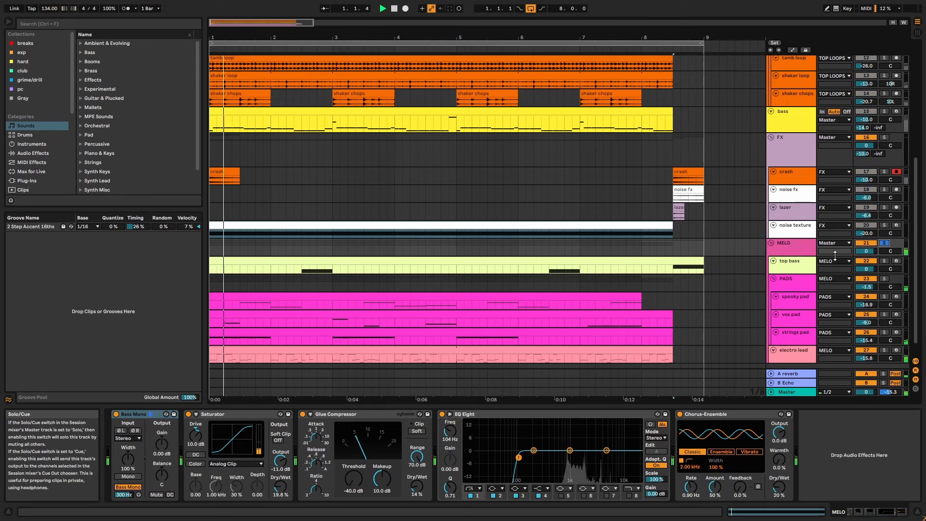
click(892, 22)
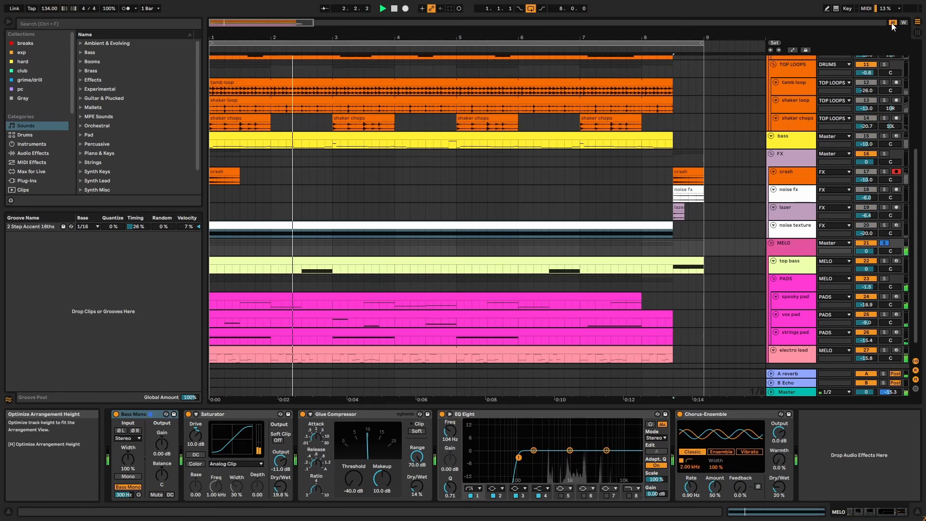
scroll(651, 292, down, 1)
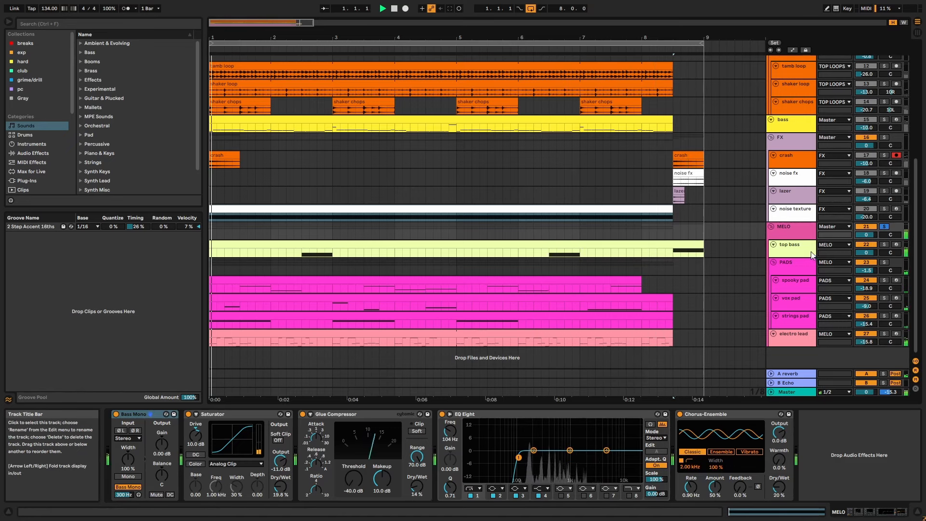
Step: Solo the top bass track and show its MIDI clip's notes during playback, jumping ahead to the note in bar 6
click(799, 248)
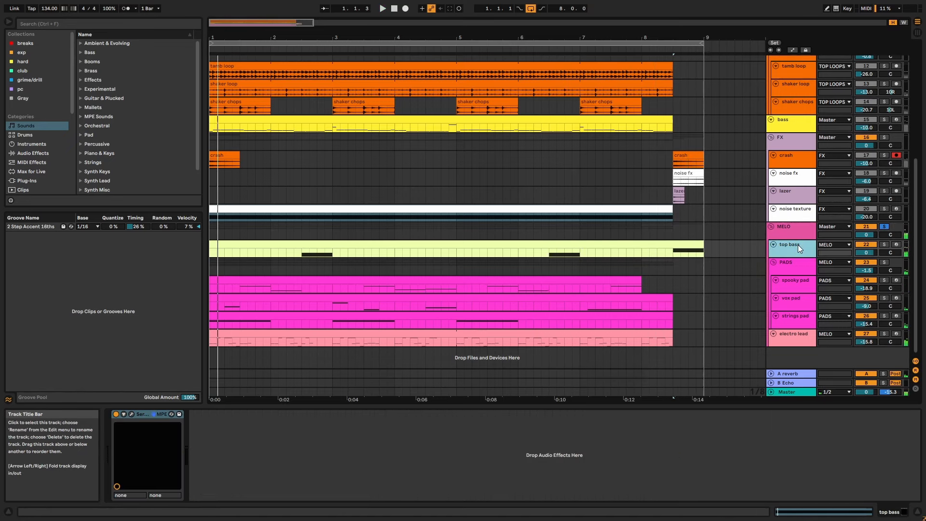
click(883, 244)
double_click(680, 245)
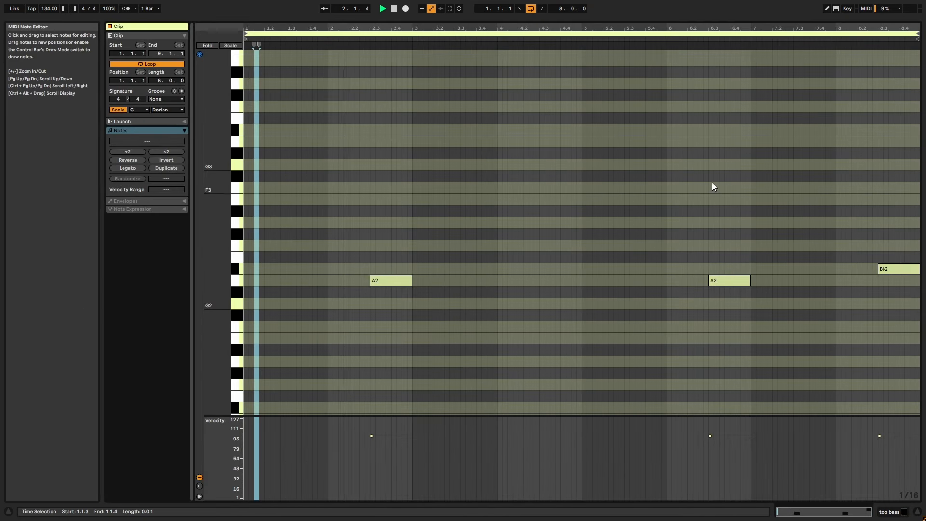
click(698, 38)
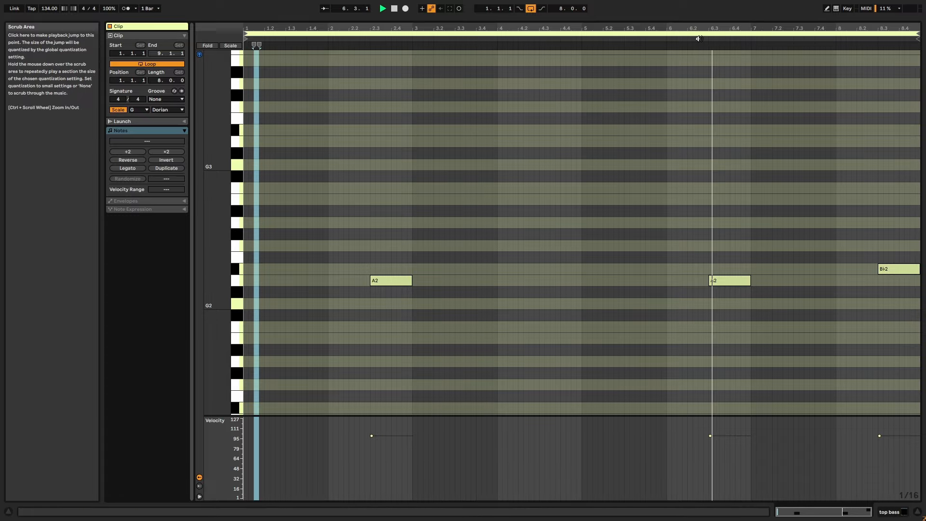
key(shift+Tab)
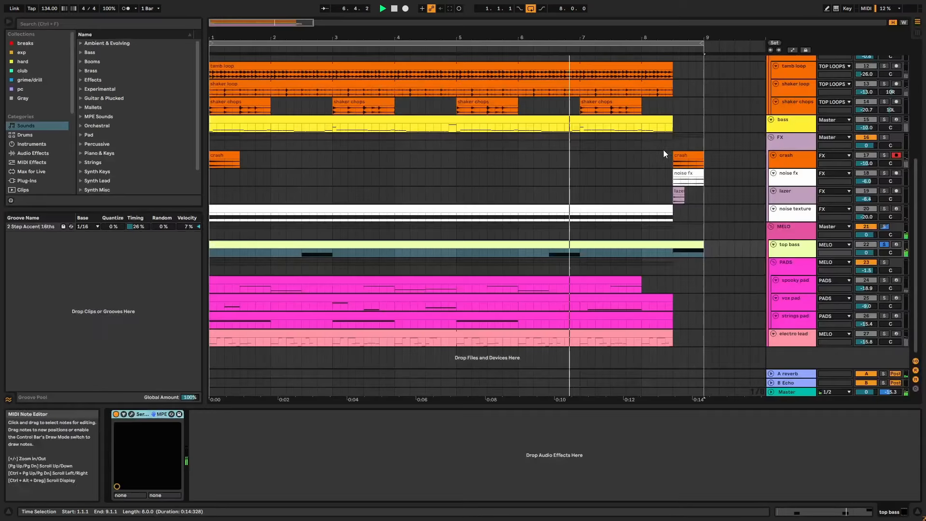
Step: Show the top bass track's Serum oscillators, filter and FX rack, playing the ending from position 8.3.1
click(131, 414)
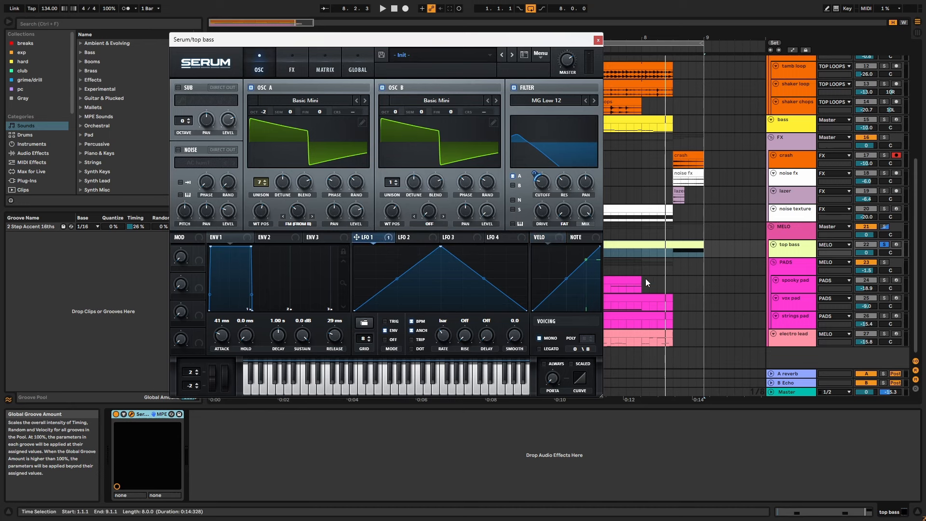
click(672, 254)
key(space)
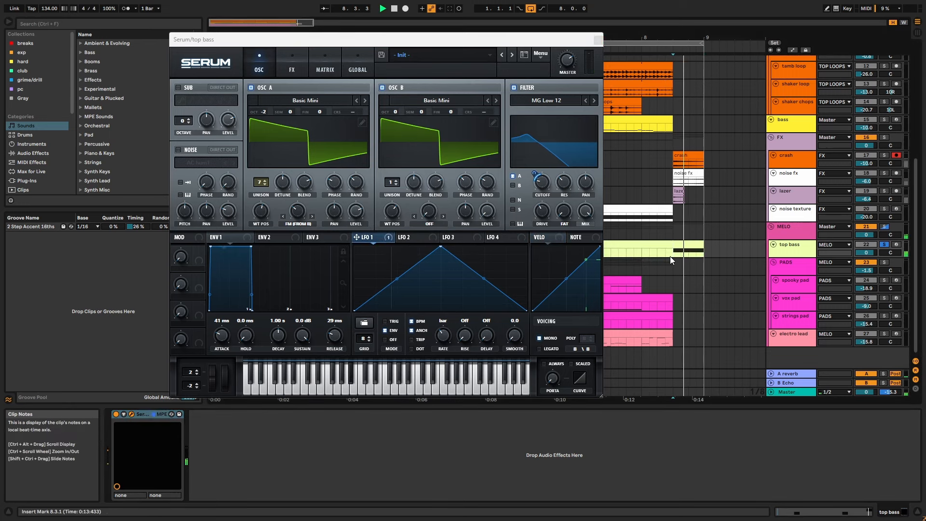
key(space)
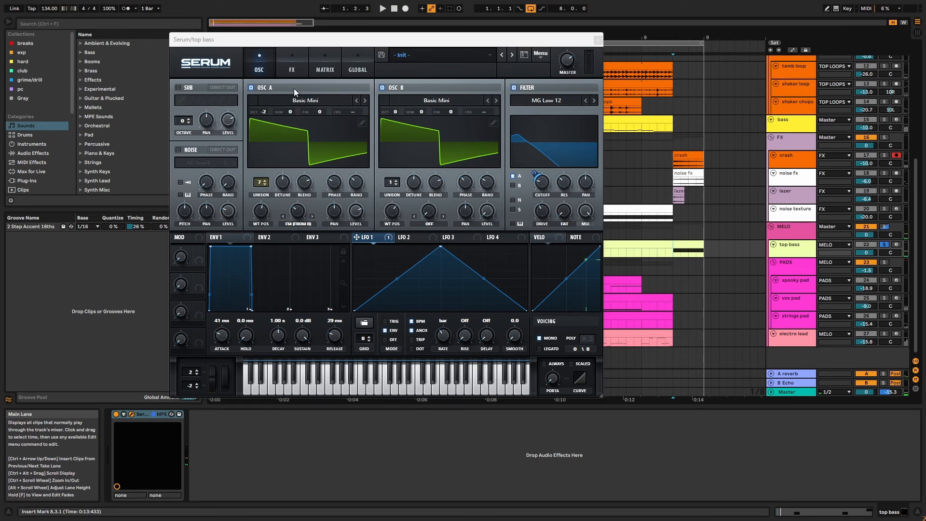
click(292, 71)
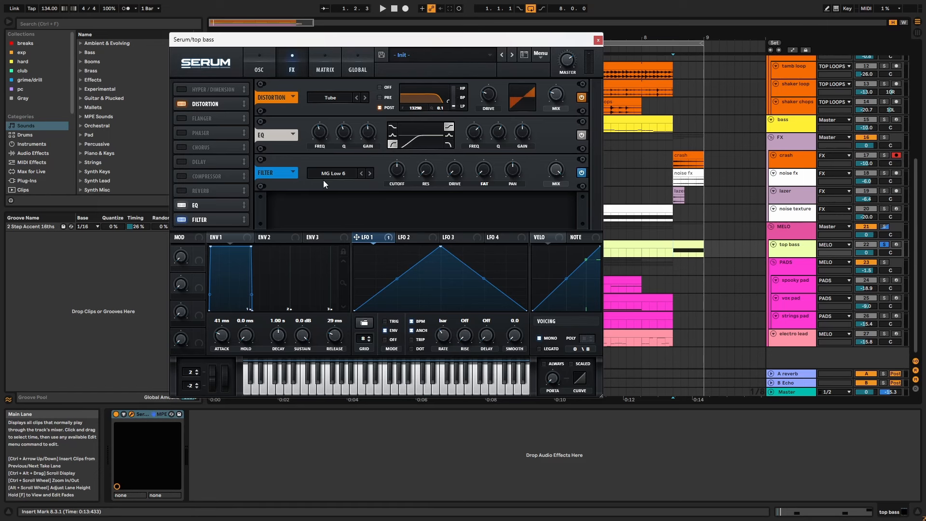
click(597, 40)
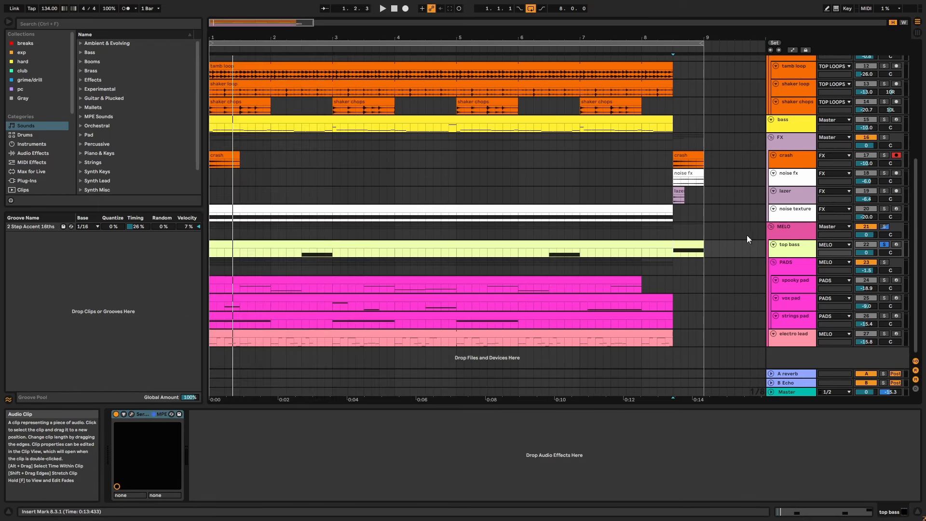
Step: Solo the PADS group instead of the top bass and play it from the start
click(814, 268)
click(885, 261)
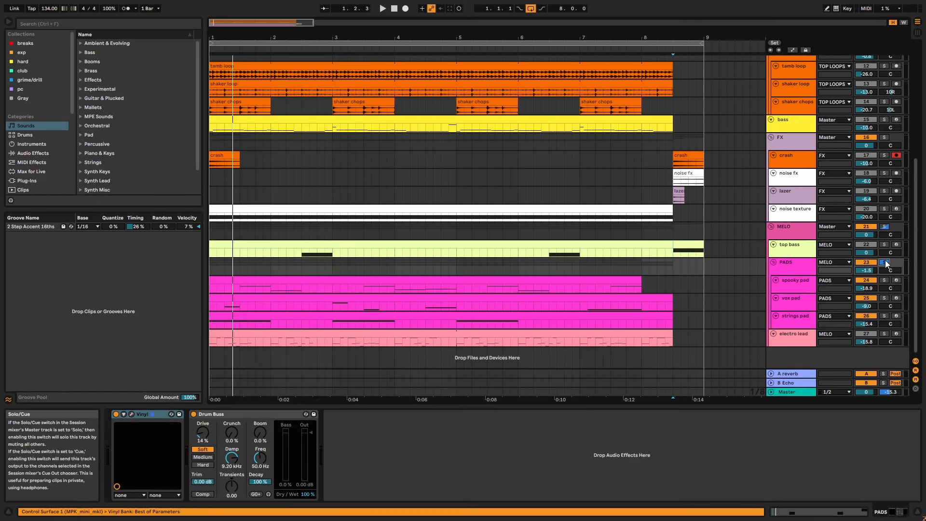
click(586, 277)
key(space)
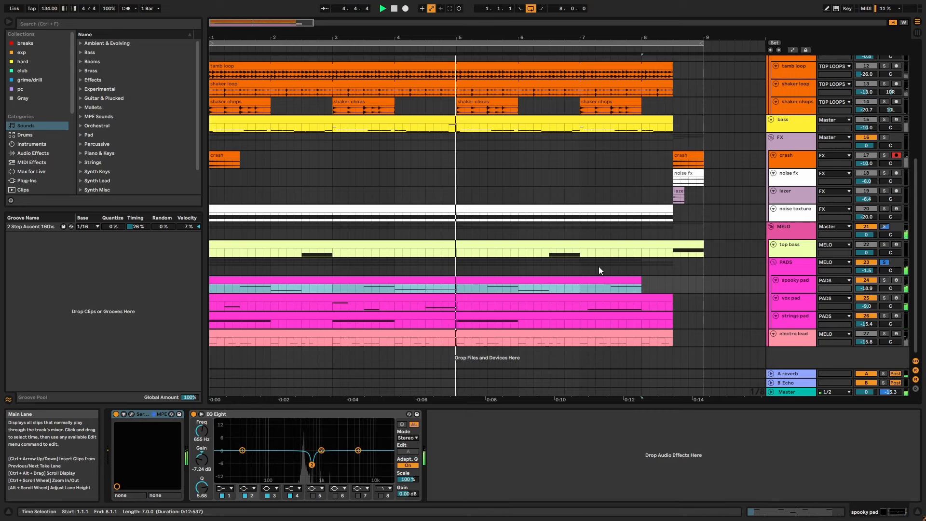
key(space)
Step: Solo the spooky pad track and show its MIDI clip's notes during playback from position 4.3.1
click(799, 284)
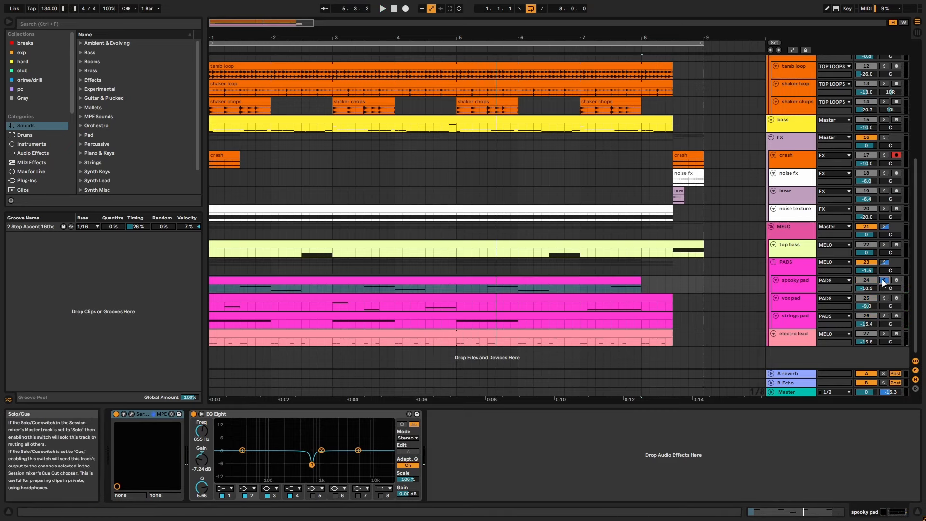
click(591, 276)
double_click(591, 277)
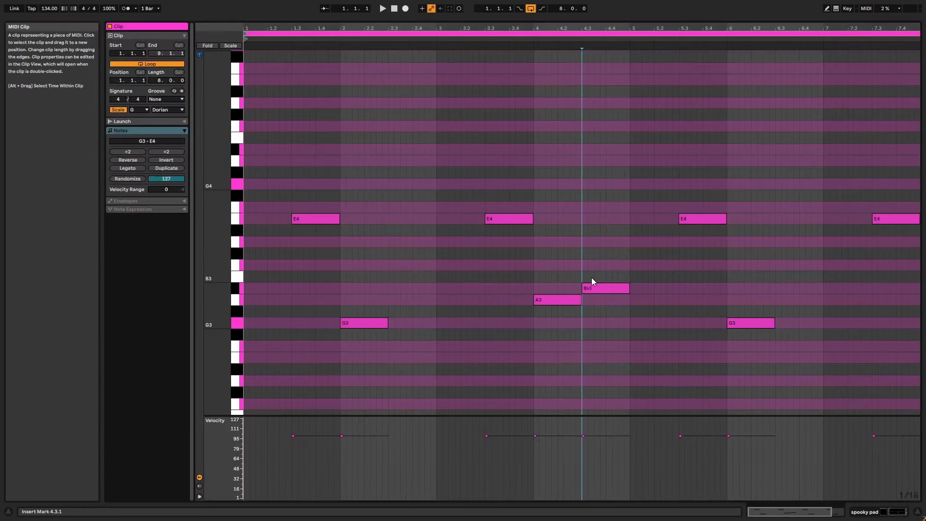
key(space)
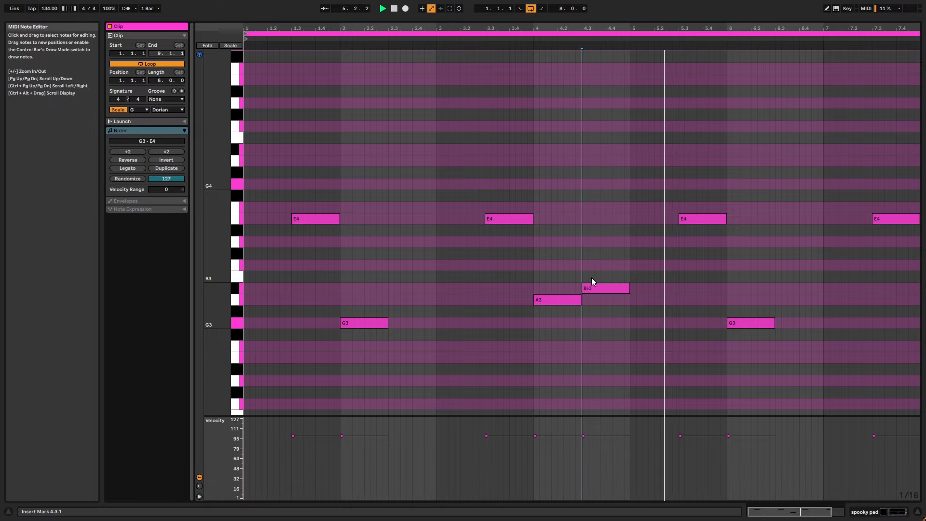
key(Tab)
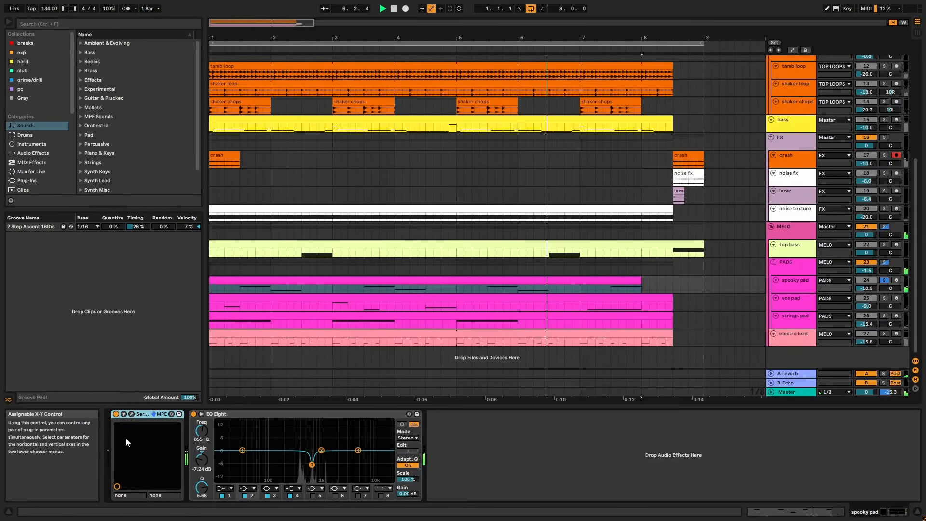
Step: Examine the spooky pad's Serum oscillator, noise and filter settings during playback, and its full FX rack down to the EQ
click(130, 414)
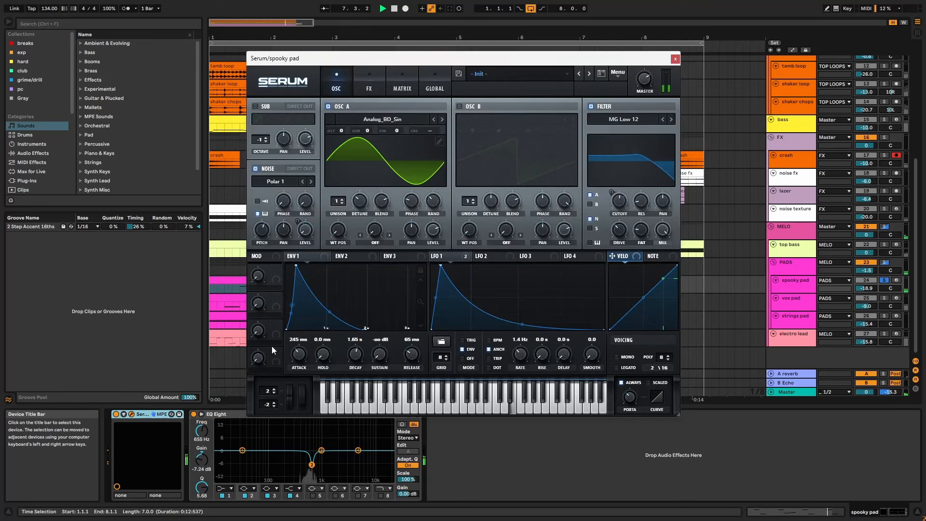
key(space)
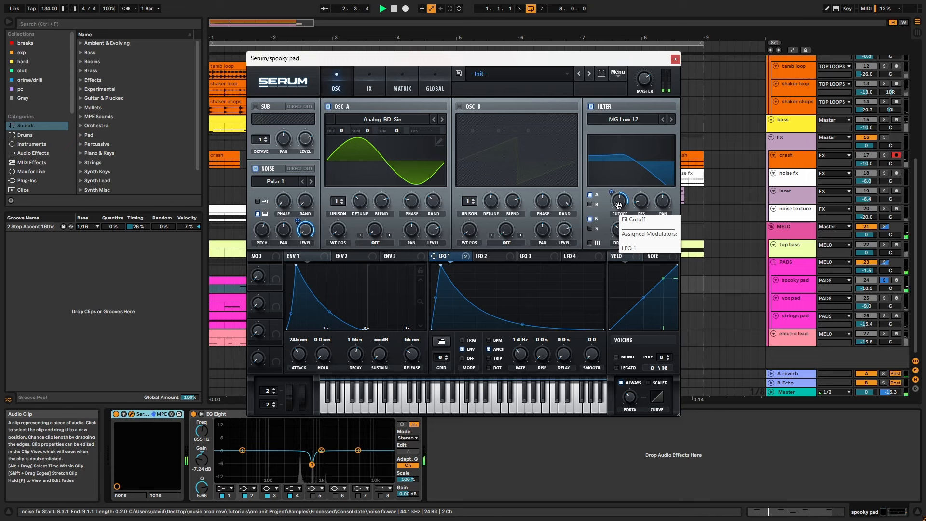
click(371, 85)
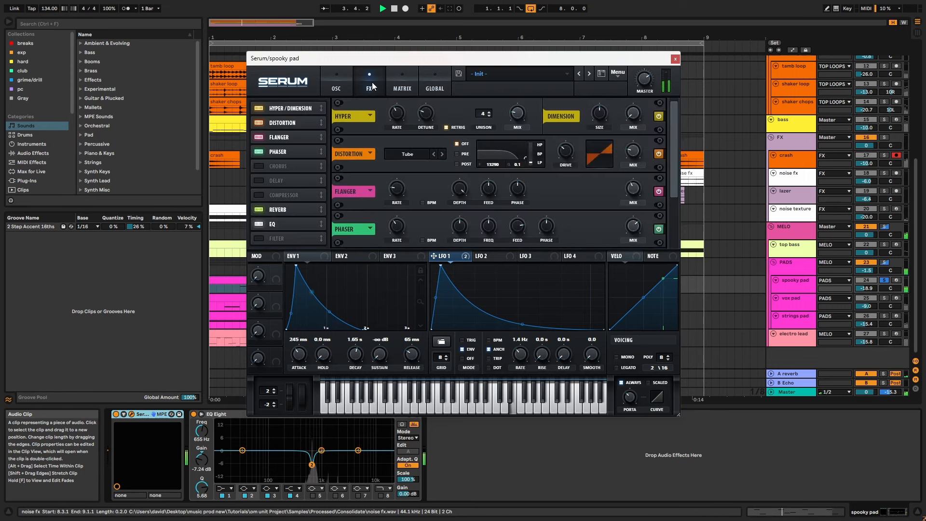
key(space)
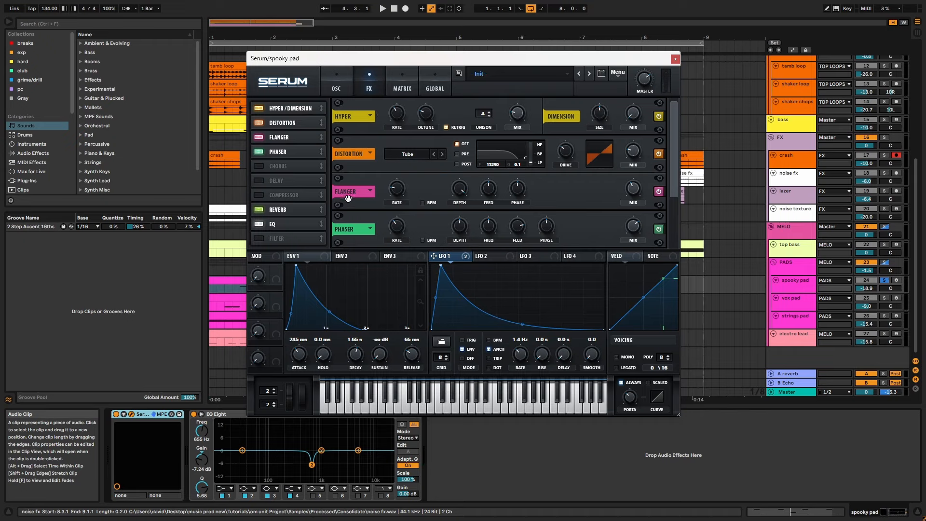
scroll(675, 148, down, 3)
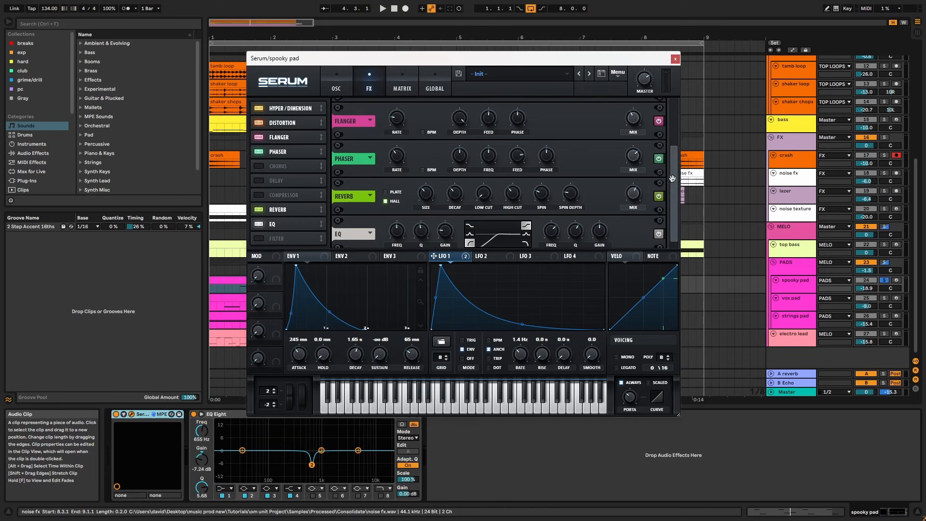
scroll(671, 179, down, 1)
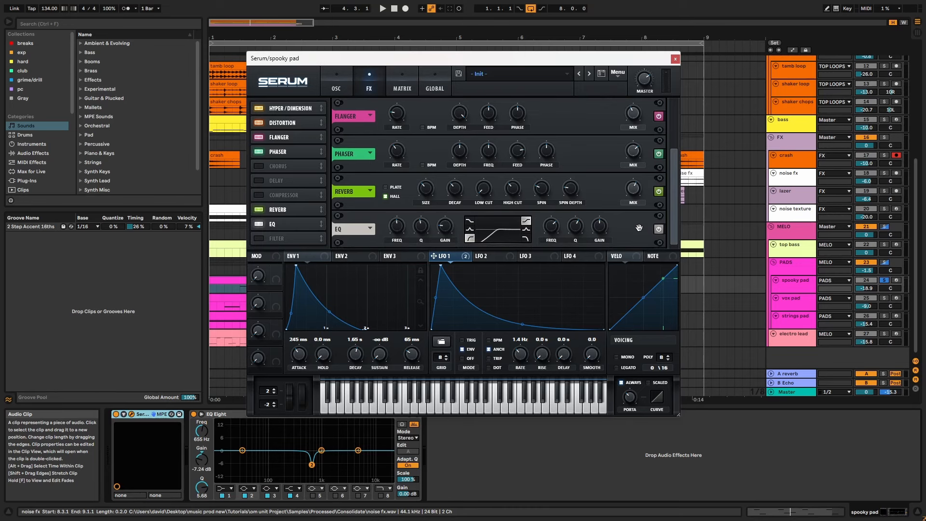
click(675, 59)
Step: Compare the spooky pad with its EQ Eight deactivated and active during playback
click(309, 418)
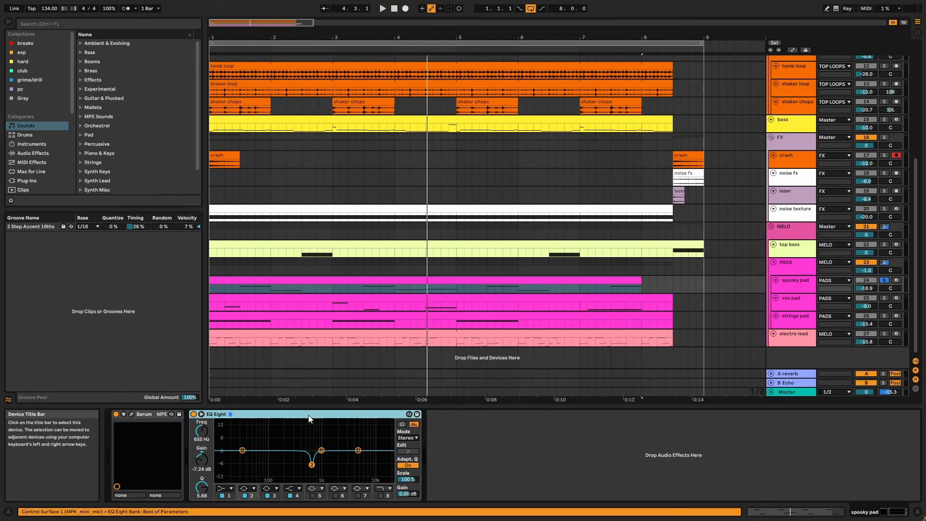
key(space)
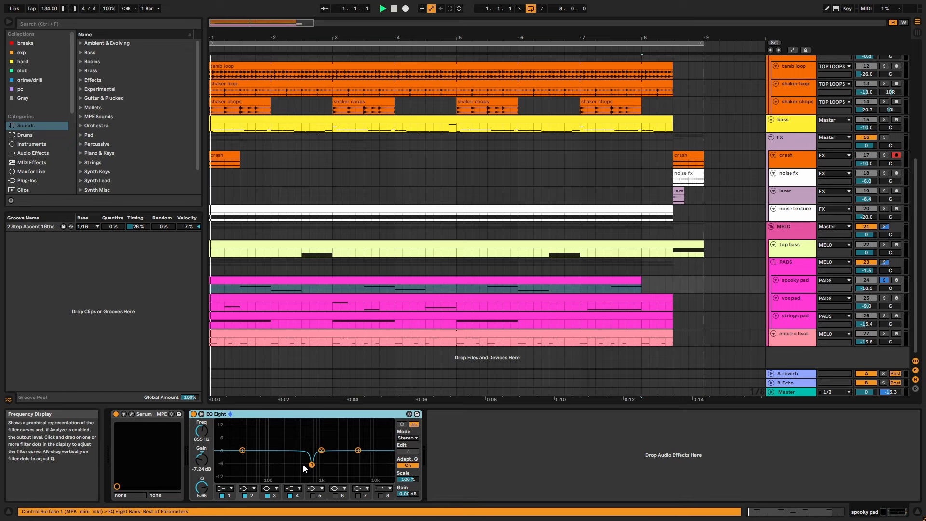
click(194, 413)
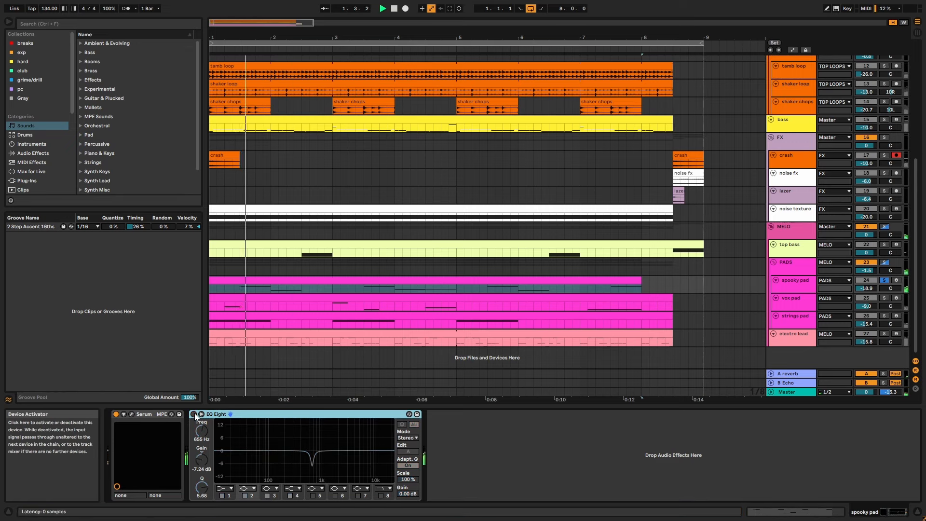
click(194, 413)
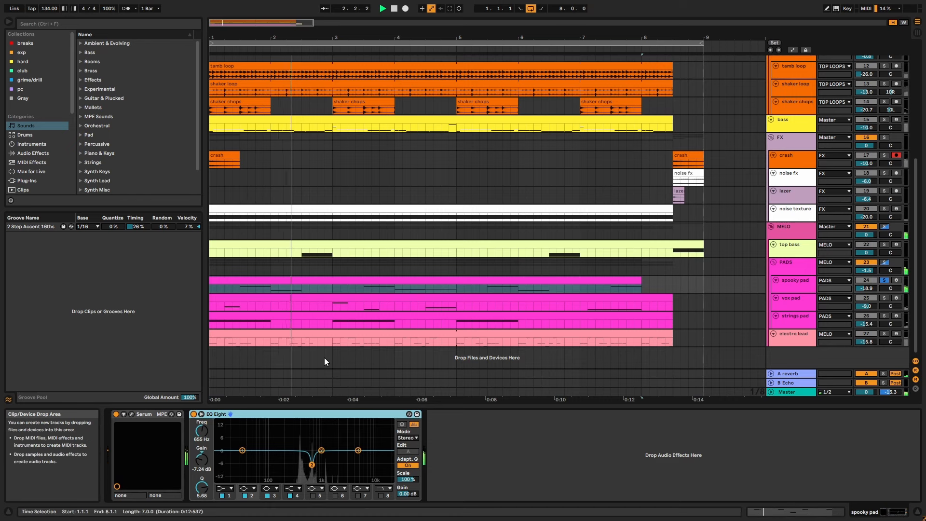
Step: Solo the vox pad track and play it, showing its MIDI clip's notes and its LABS instrument preset
click(814, 299)
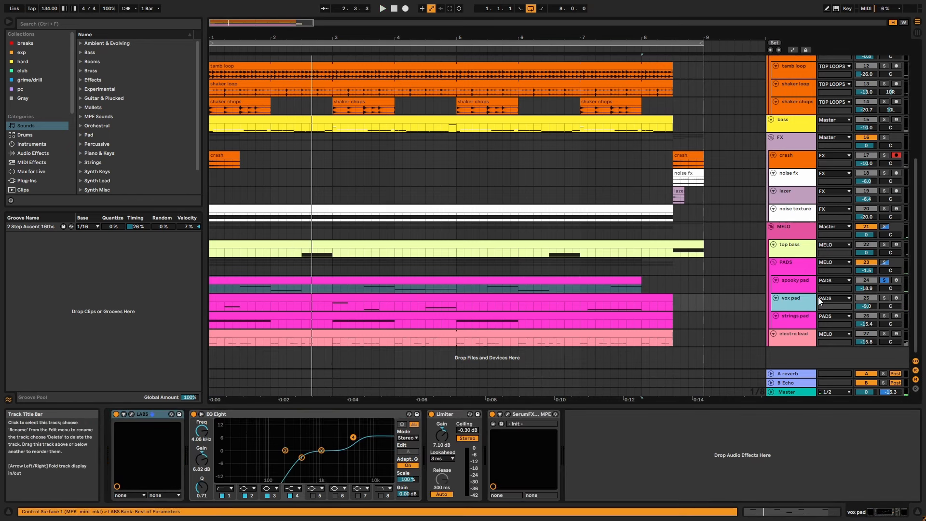
double_click(625, 302)
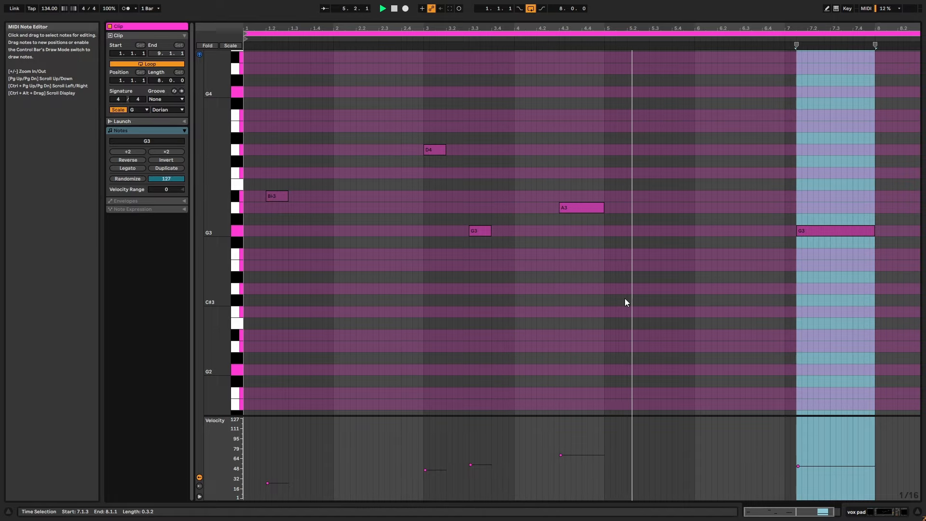
key(shift+Tab)
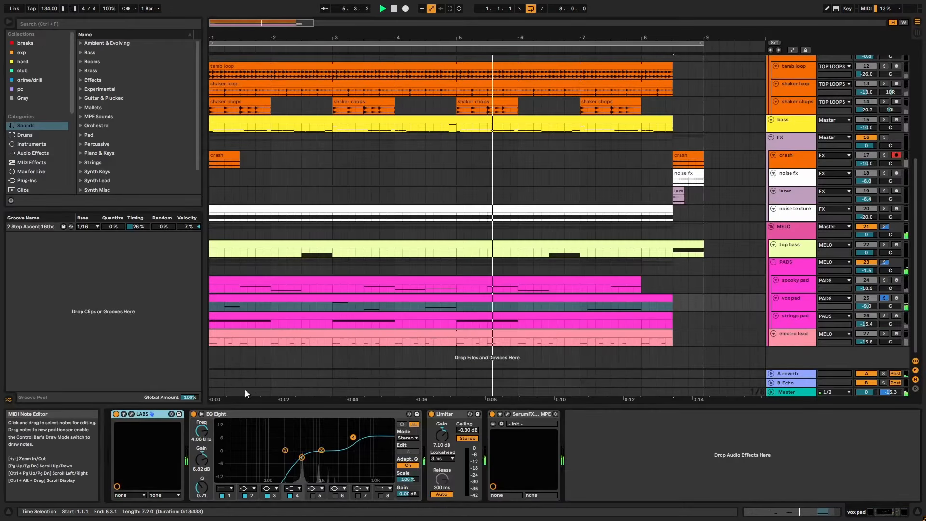
click(131, 414)
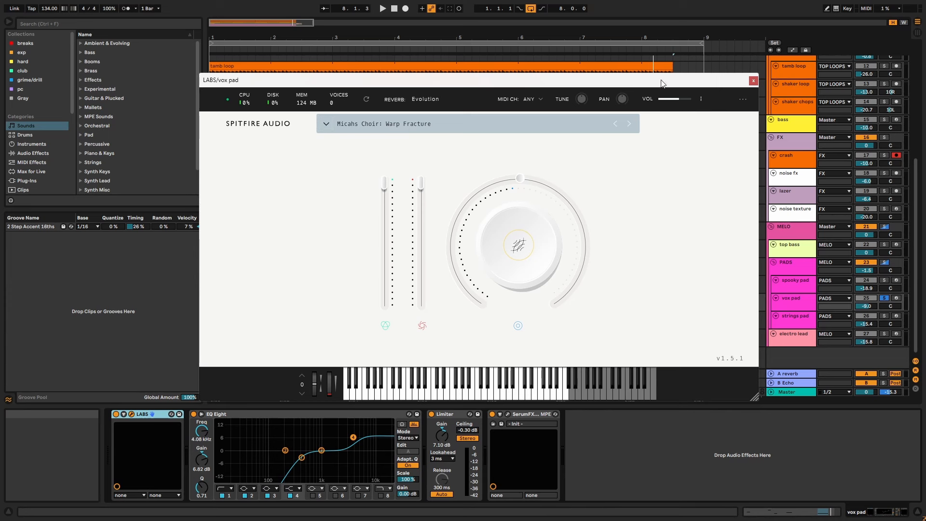
click(753, 80)
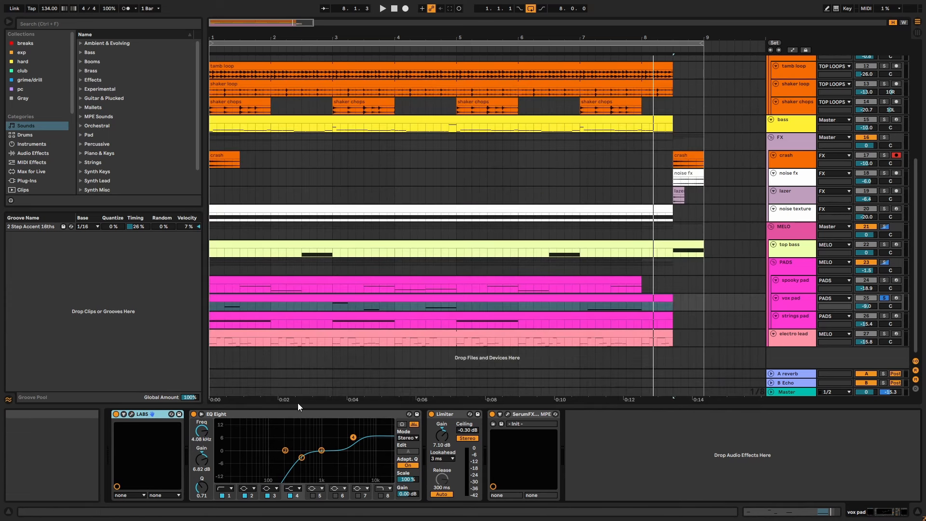
Step: Compare the vox pad with EQ Eight deactivated and active, and show its Limiter and SerumFX phaser
click(250, 418)
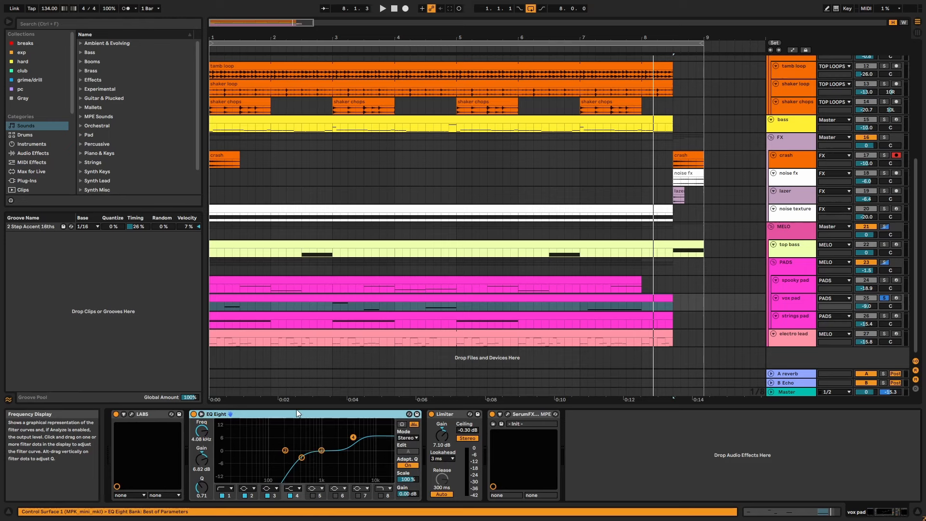
key(space)
click(194, 413)
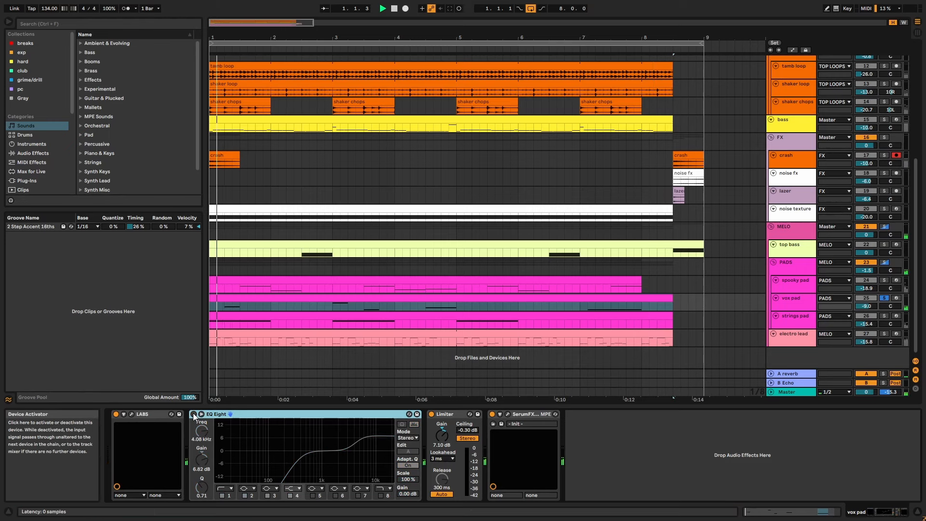
click(193, 414)
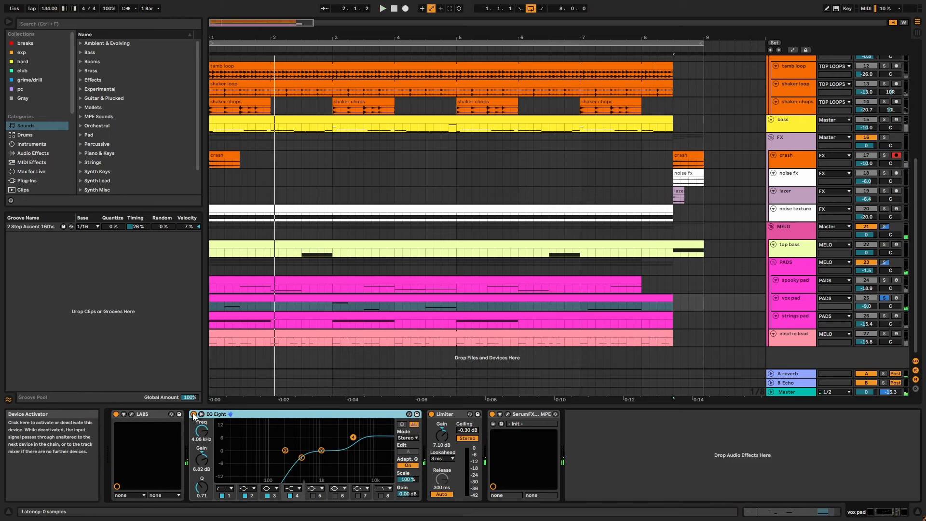
key(space)
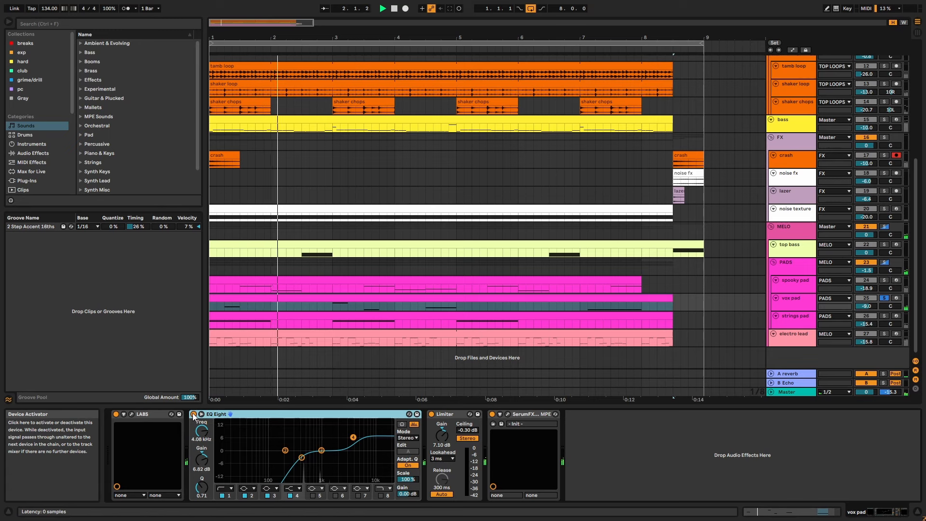
click(445, 414)
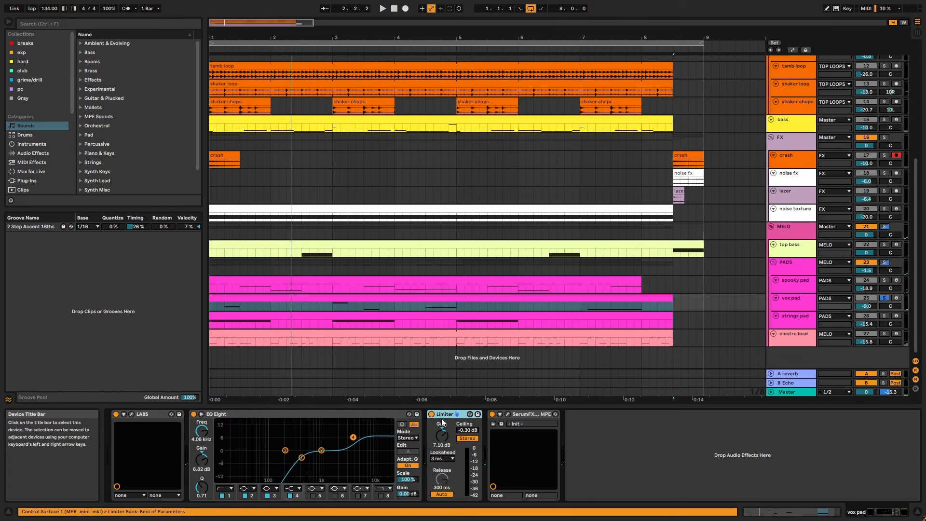
click(508, 413)
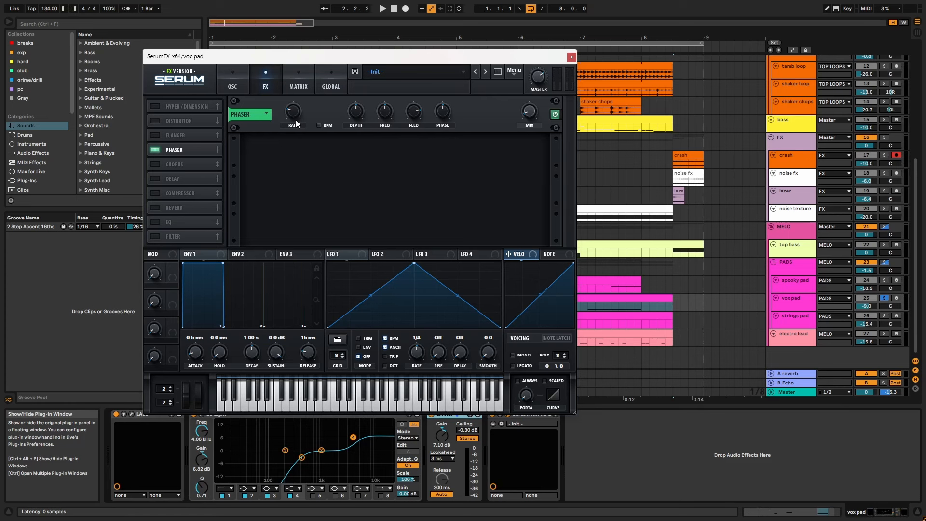
Step: Solo the strings pad track and show its LABS instrument preset
click(801, 324)
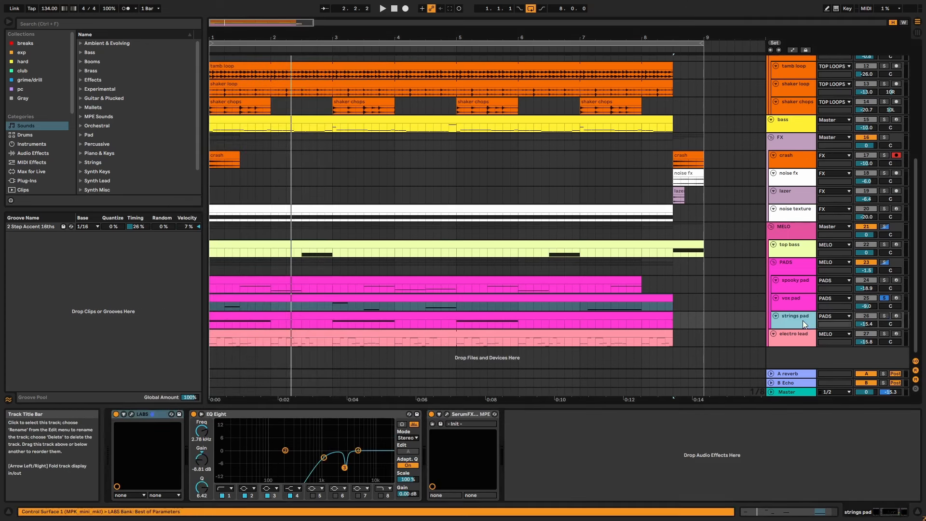
click(883, 315)
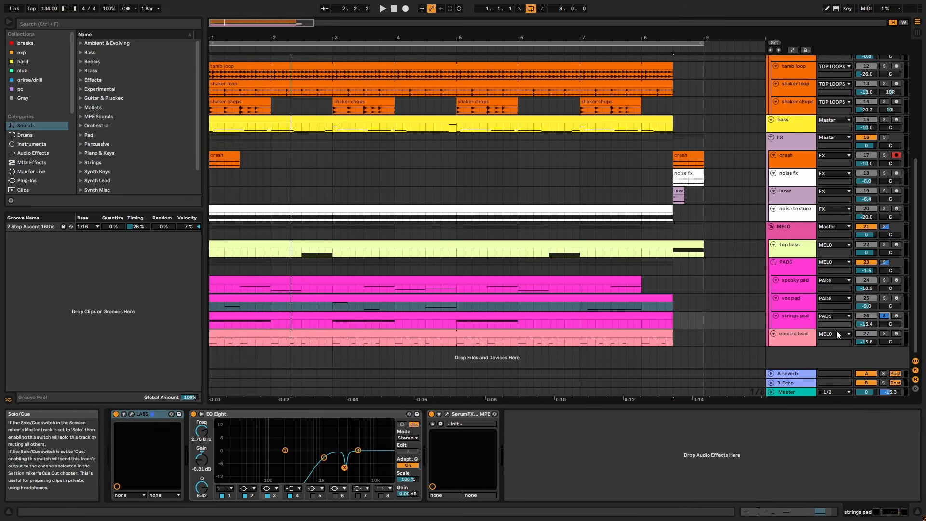
click(131, 413)
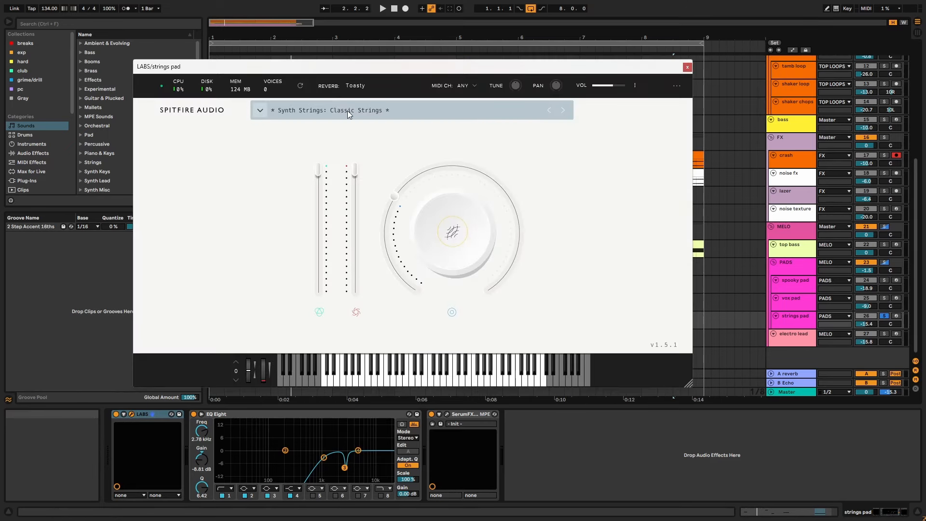
Step: Close the strings pad's LABS instrument and point out its EQ Eight and SerumFX devices
click(686, 67)
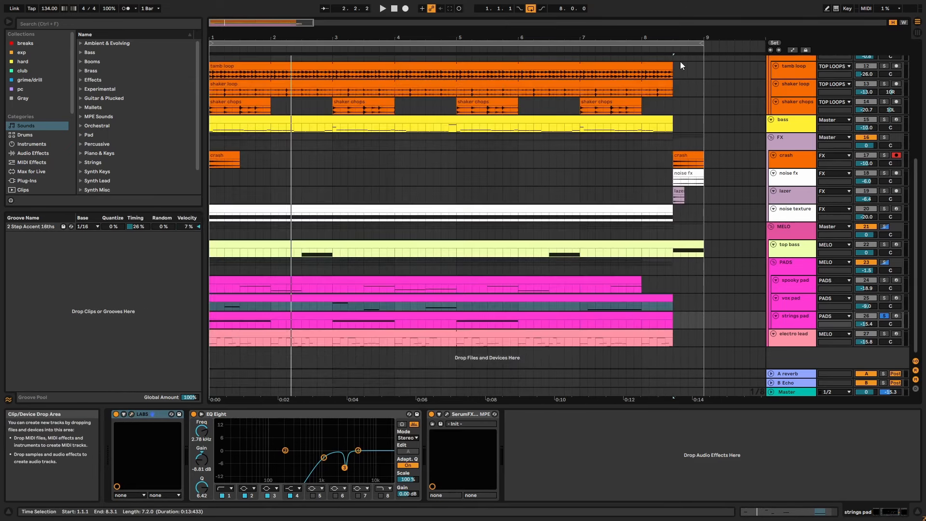
click(318, 411)
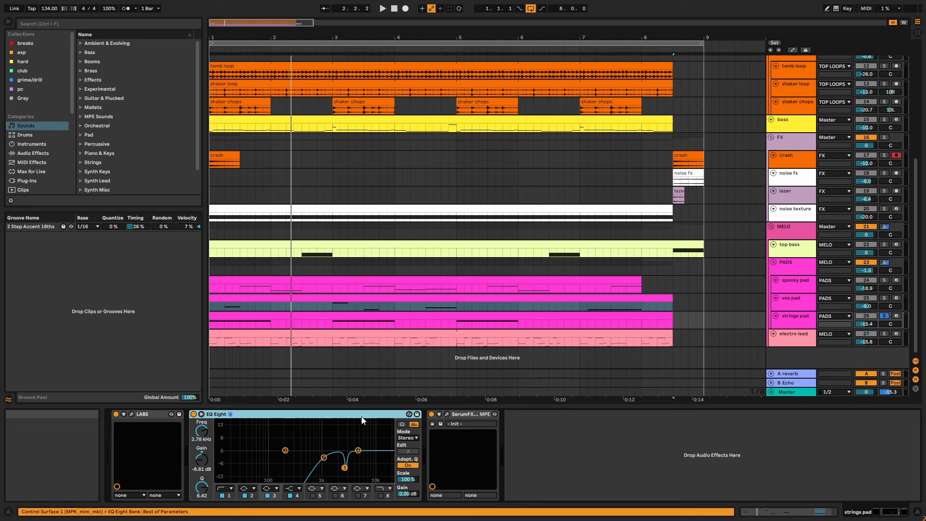
click(447, 414)
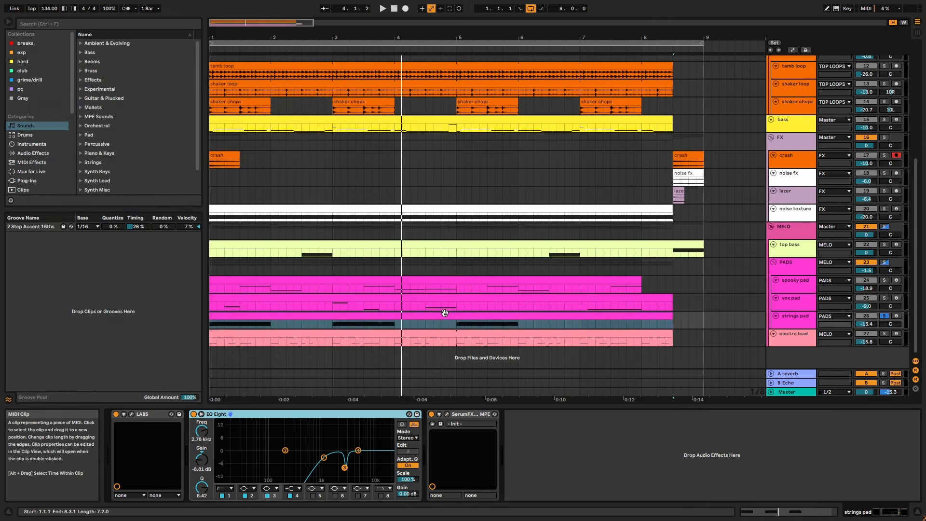
Step: Show the notes in the strings pad's MIDI clip while playing it, and return to the arrangement and device chain
double_click(444, 313)
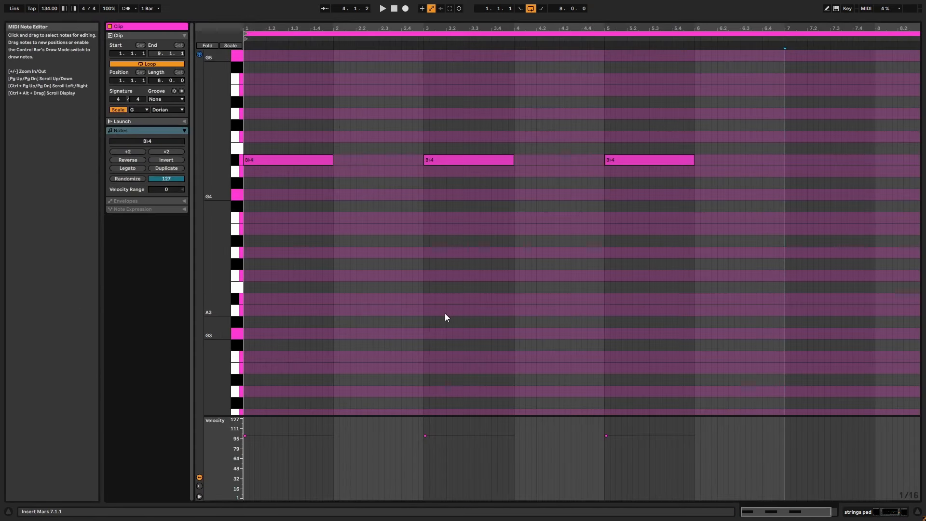
key(space)
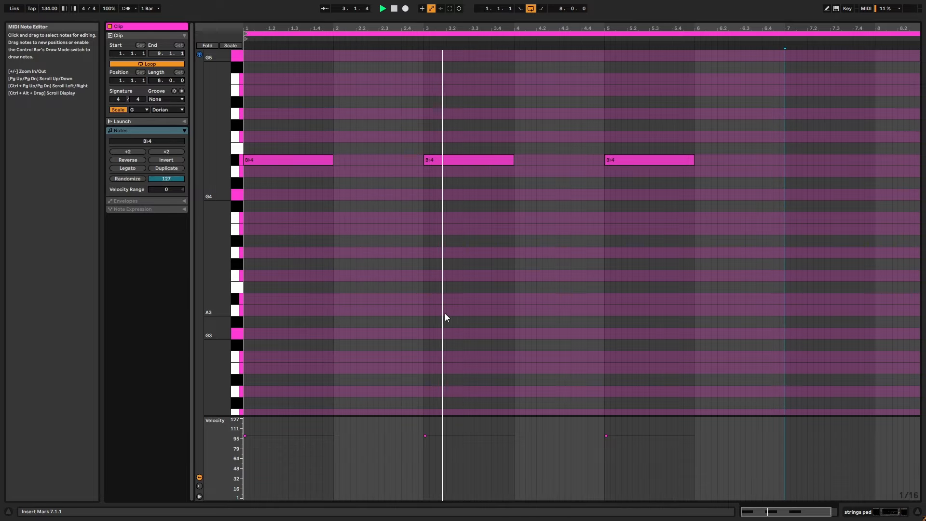
key(shift+Tab)
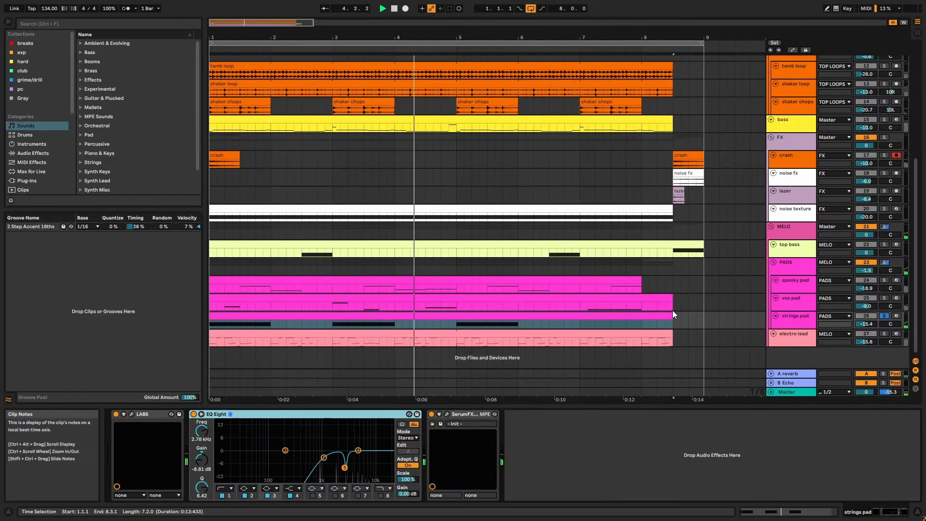
Step: Show the PADS group's effects, opening the Vinyl plug-in and highlighting Drum Buss
click(791, 265)
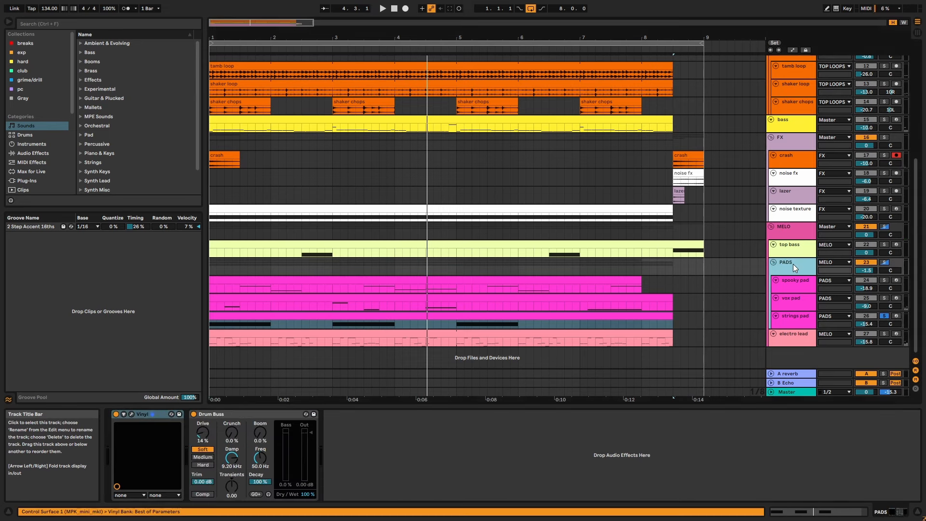
click(132, 413)
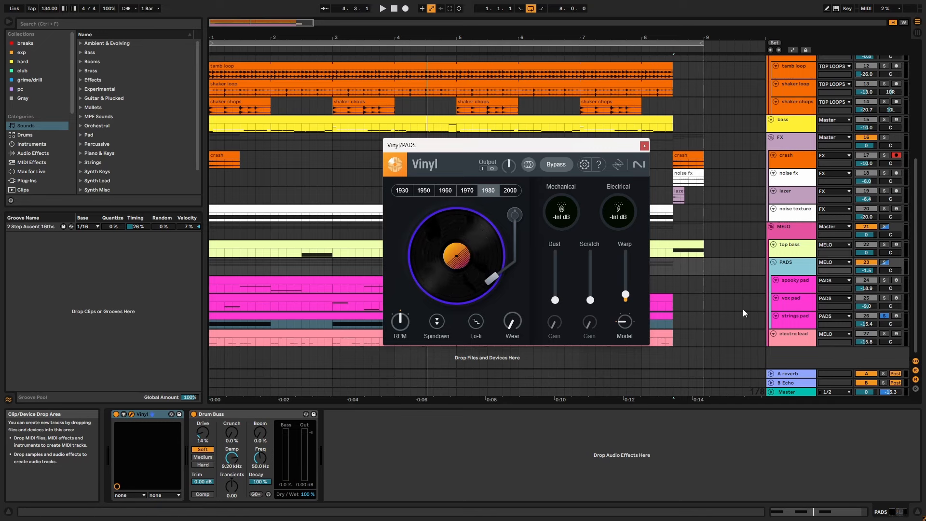
click(247, 415)
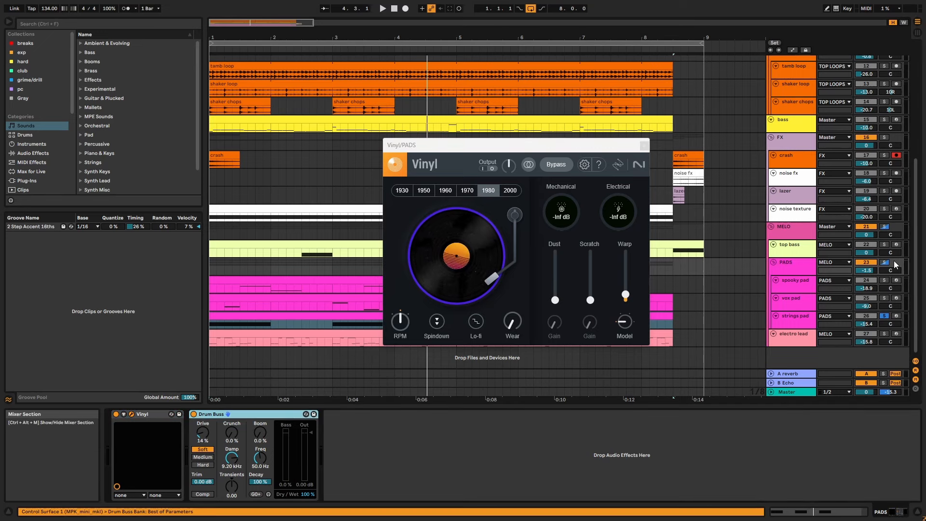
Step: Solo the PADS group and compare its playback with Vinyl and Drum Buss deactivated and active, then close Vinyl
key(space)
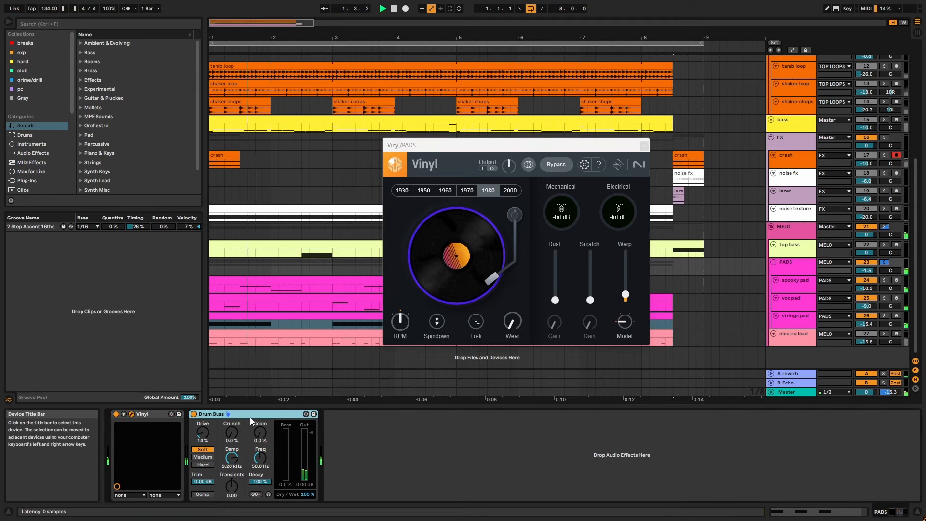
click(193, 414)
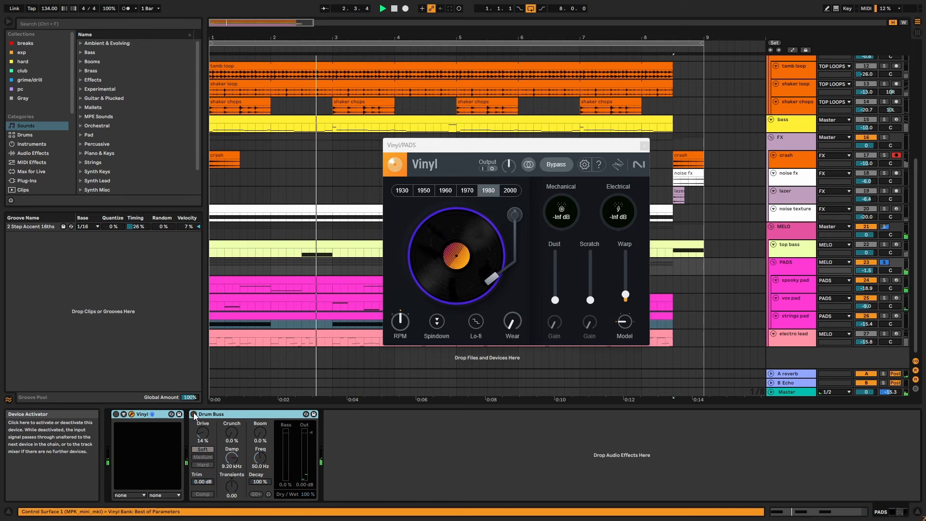
click(194, 415)
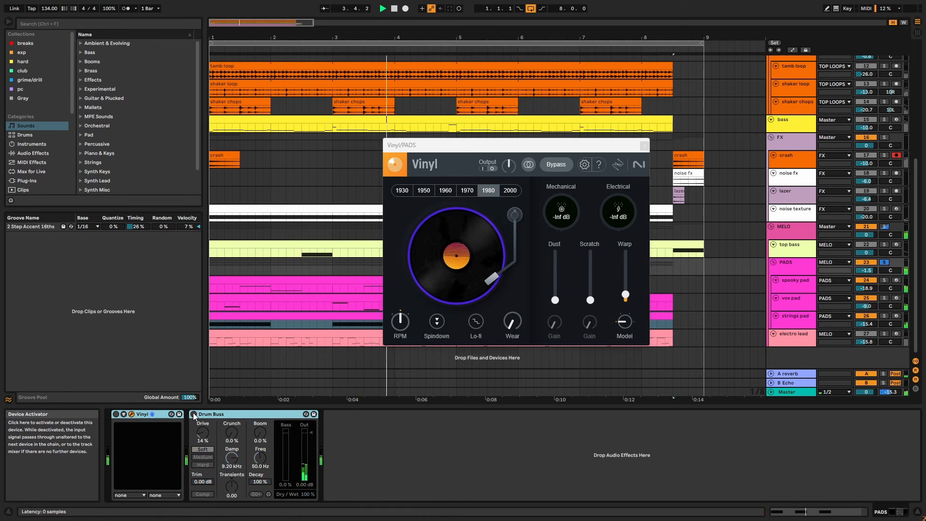
click(645, 146)
Step: Solo the electro lead track and play it, examining its MIDI clip's notes including the A4 and longer A5 notes
click(807, 341)
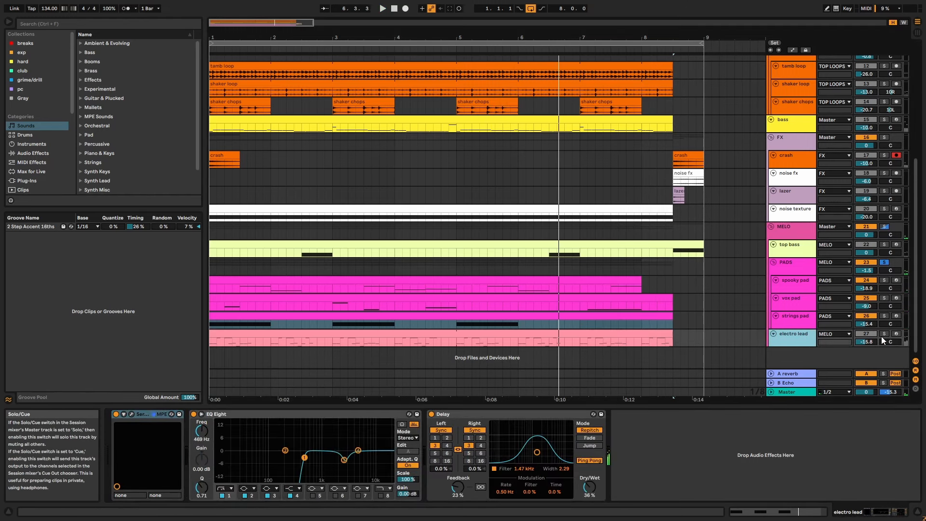
double_click(635, 335)
key(space)
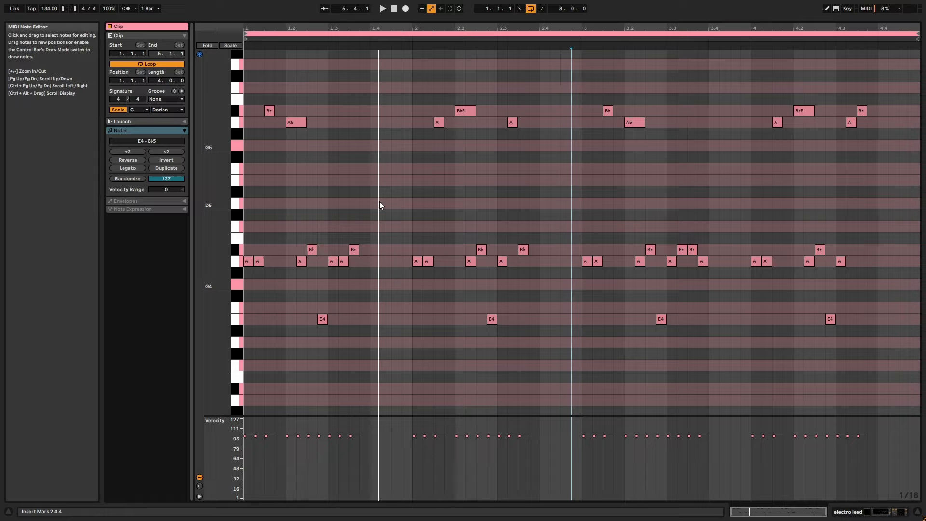
click(300, 261)
click(296, 121)
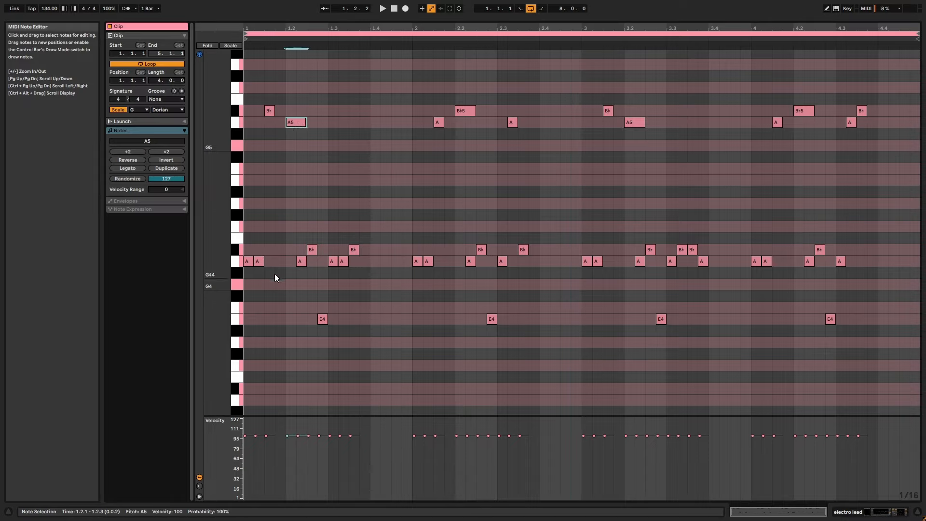
key(shift+Tab)
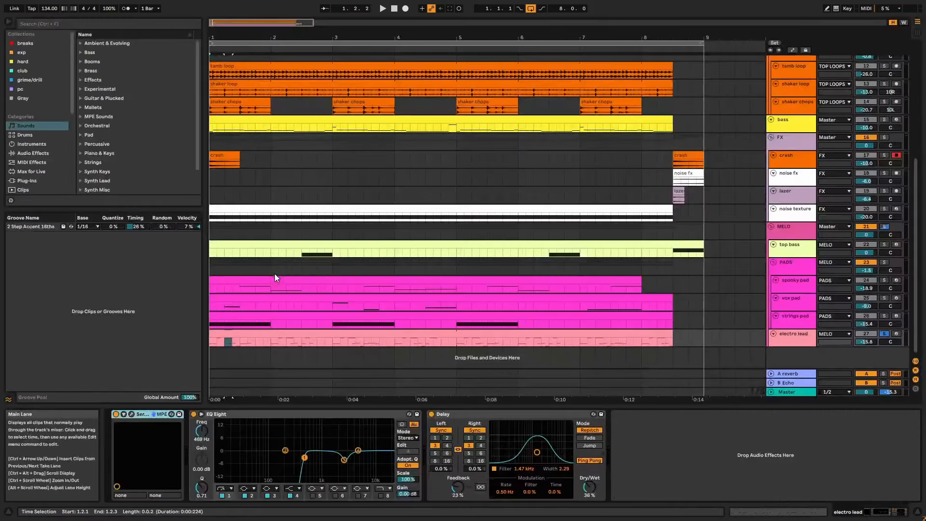
Step: Show the electro lead's Serum oscillators, its FM warp and filter cutoff modulated by LFO 1, and play the sound
click(130, 413)
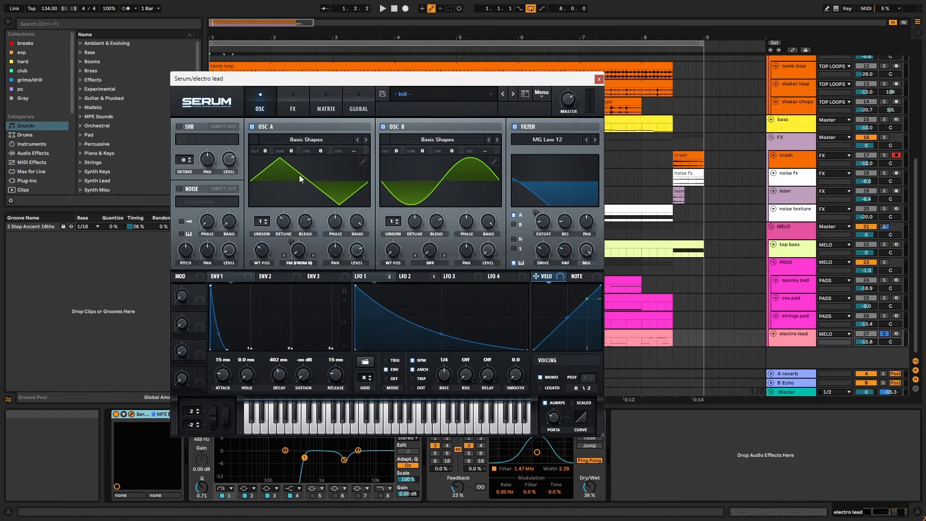
mouse_move(300, 248)
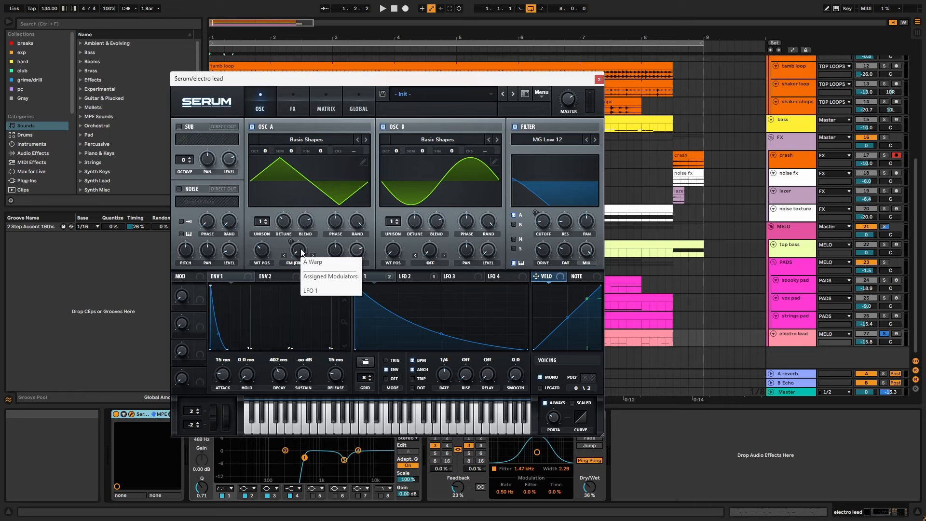
click(379, 278)
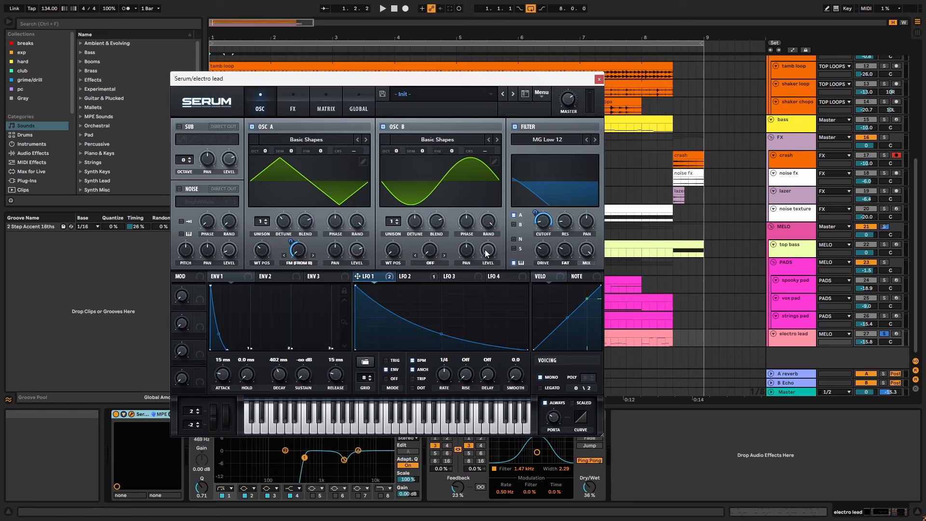
key(space)
mouse_move(538, 230)
Step: Show the electro lead's Serum effects from Hyper to Reverb, including the filter cutoff modulated by LFO 2, during playback
click(288, 114)
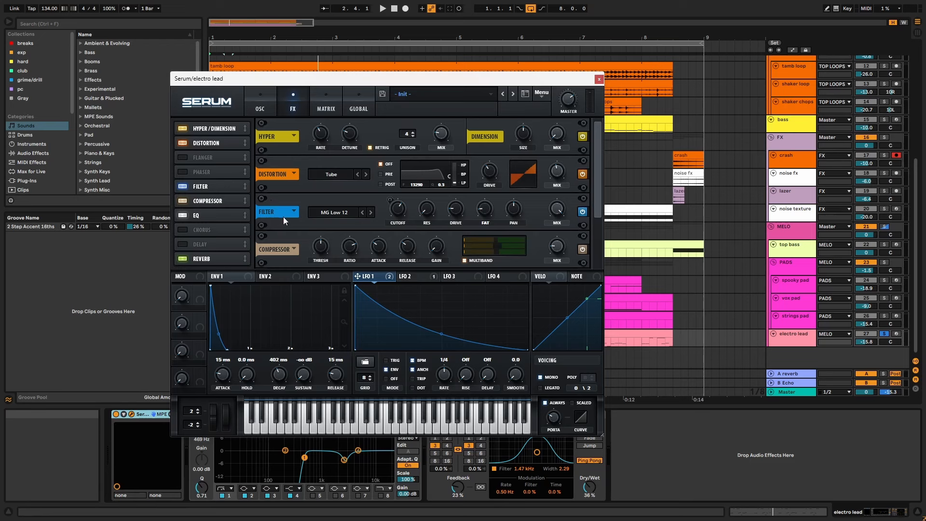
click(417, 276)
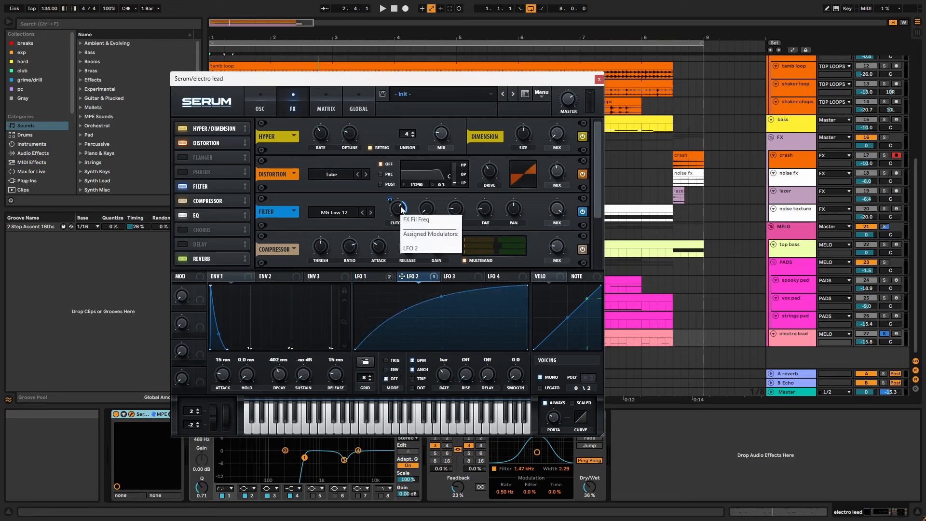
key(space)
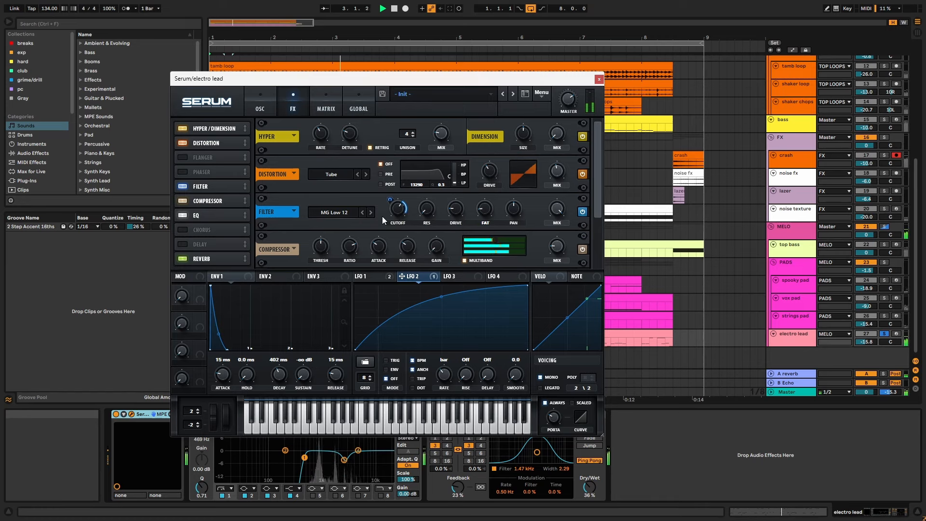
drag(599, 165, 602, 213)
key(space)
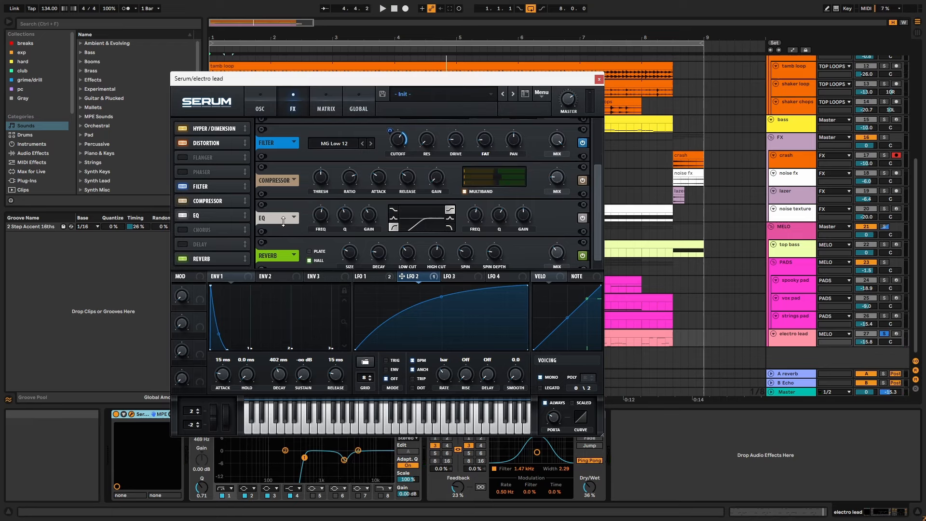
Step: Close Serum and point out the electro lead's EQ Eight and Delay devices
click(599, 78)
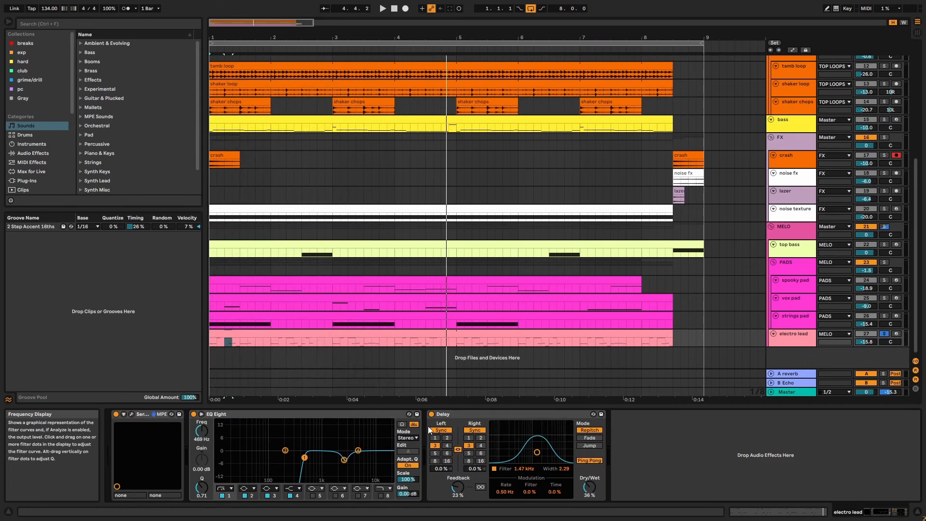
click(386, 415)
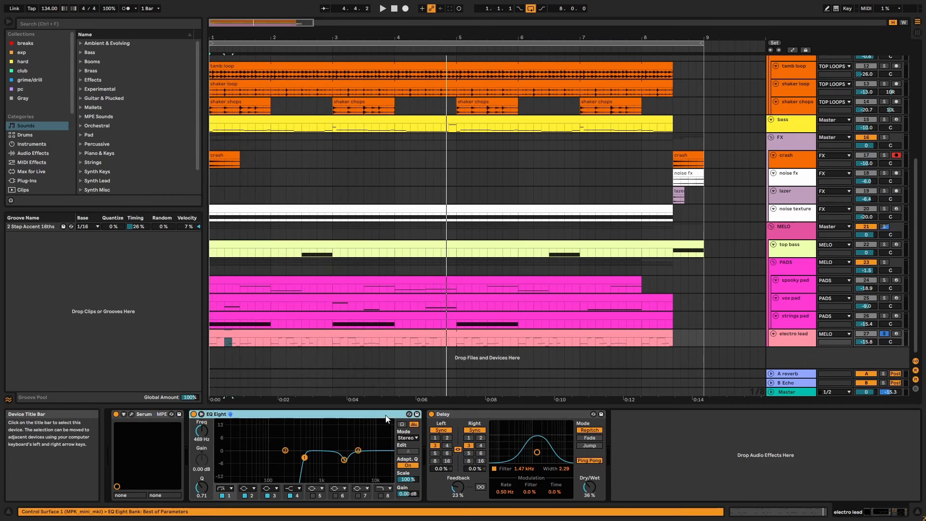
click(455, 415)
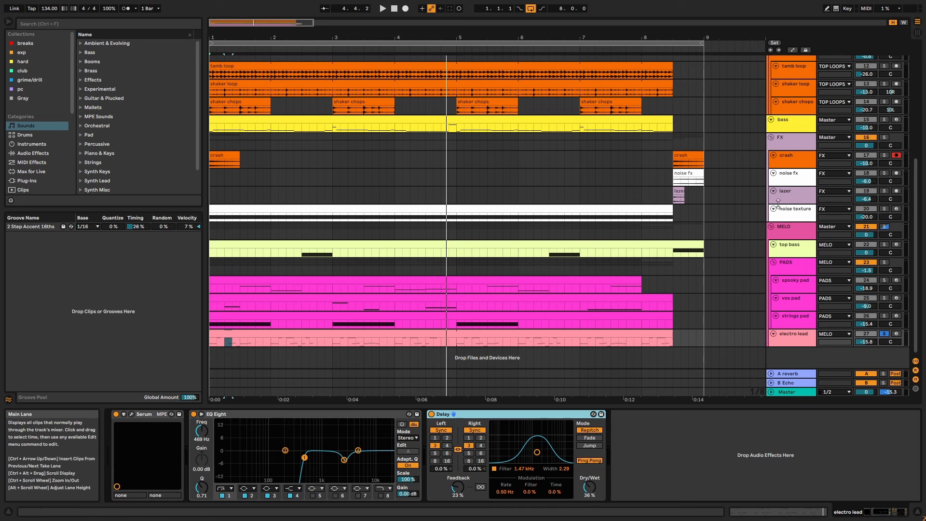
Step: Show the MELO group's effects chain: Bass Mono, Saturator, Glue Compressor, EQ Eight and Chorus-Ensemble
click(791, 229)
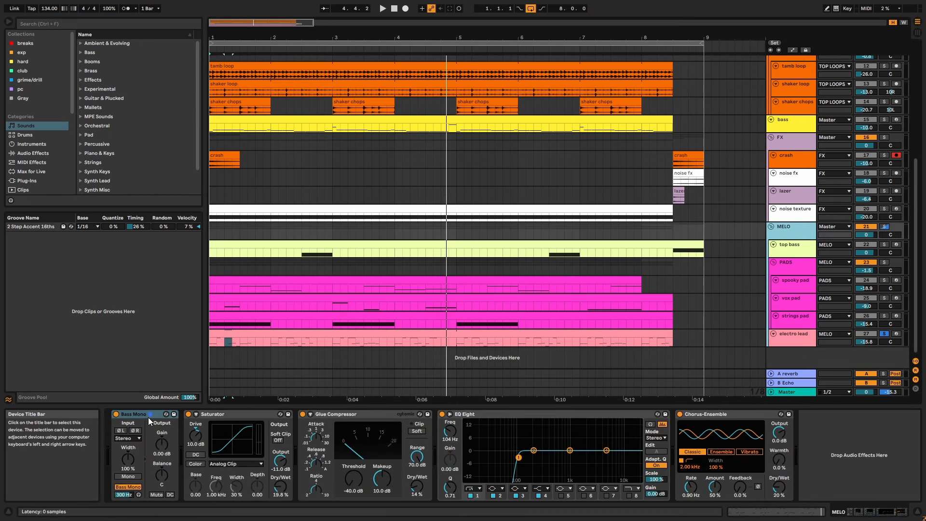
click(232, 416)
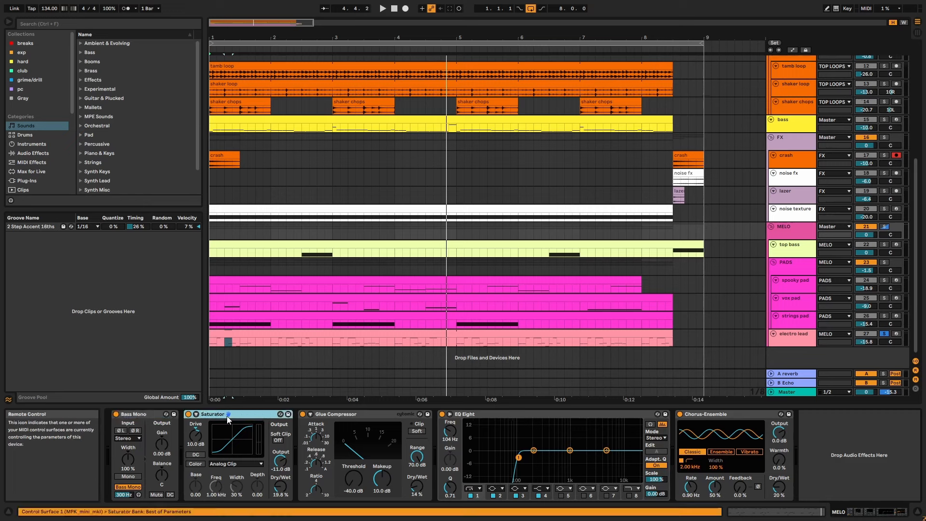
click(337, 412)
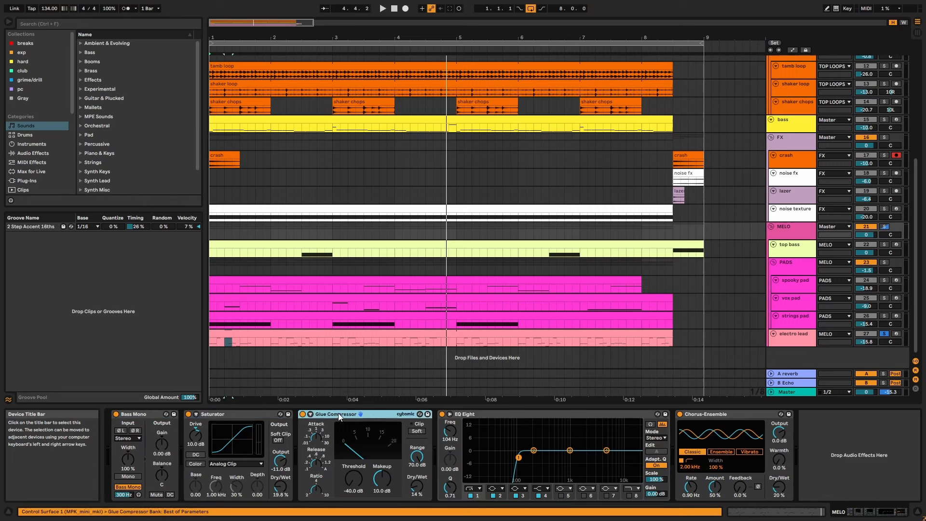
click(542, 416)
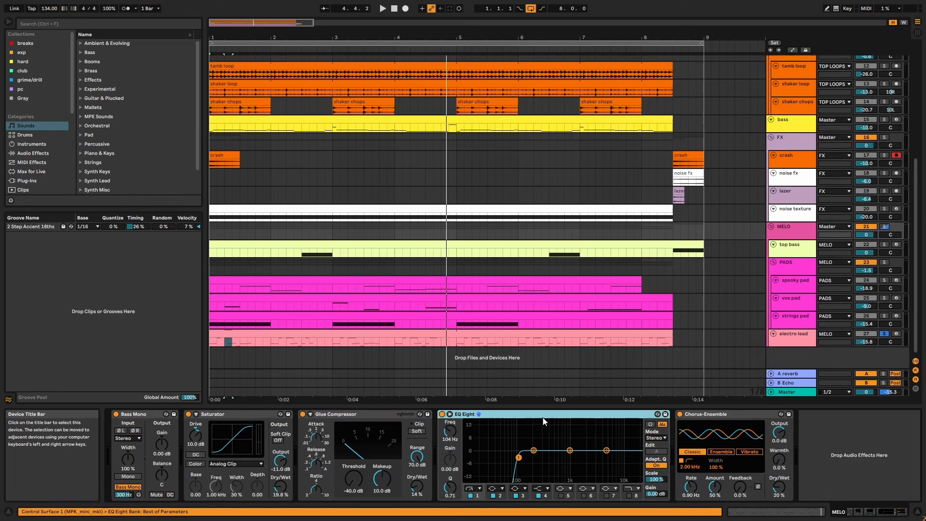
click(717, 416)
Step: Solo the whole MELO group and compare its playback with all of its effects deactivated and active
drag(798, 241, 797, 243)
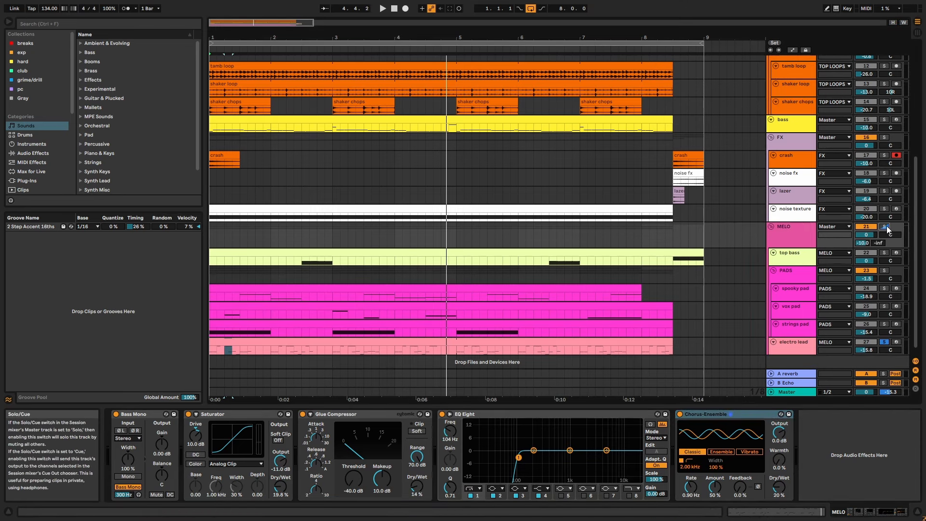
key(space)
click(816, 235)
click(716, 416)
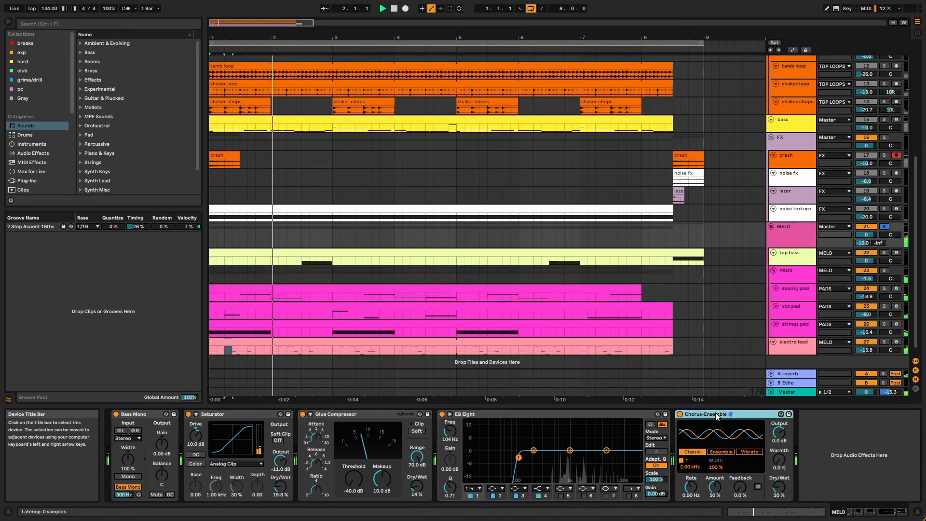
key(ctrl+a)
click(680, 413)
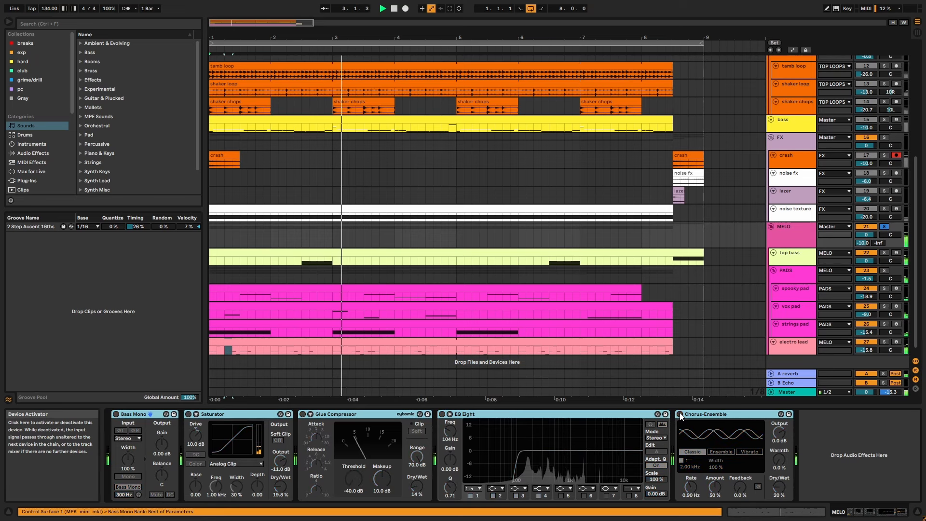
click(680, 414)
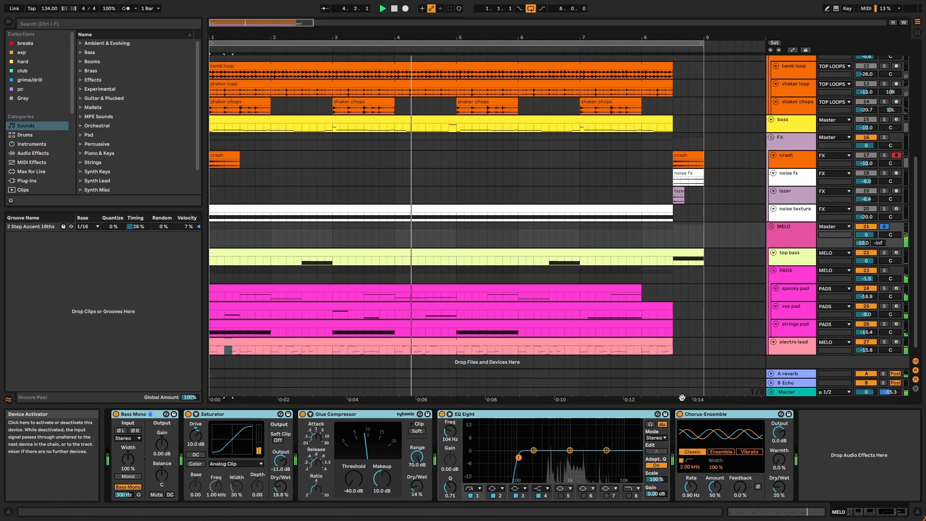